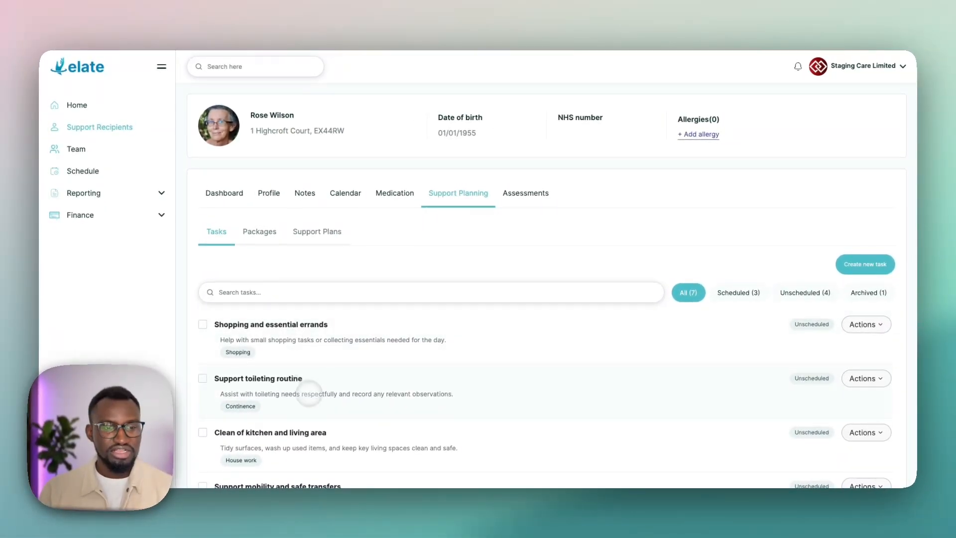
Step: Look over the support recipient's task list and packages, and return to the tasks
{"action": "scroll", "coordinate": [312, 391], "scroll_direction": "down", "scroll_amount": 2}
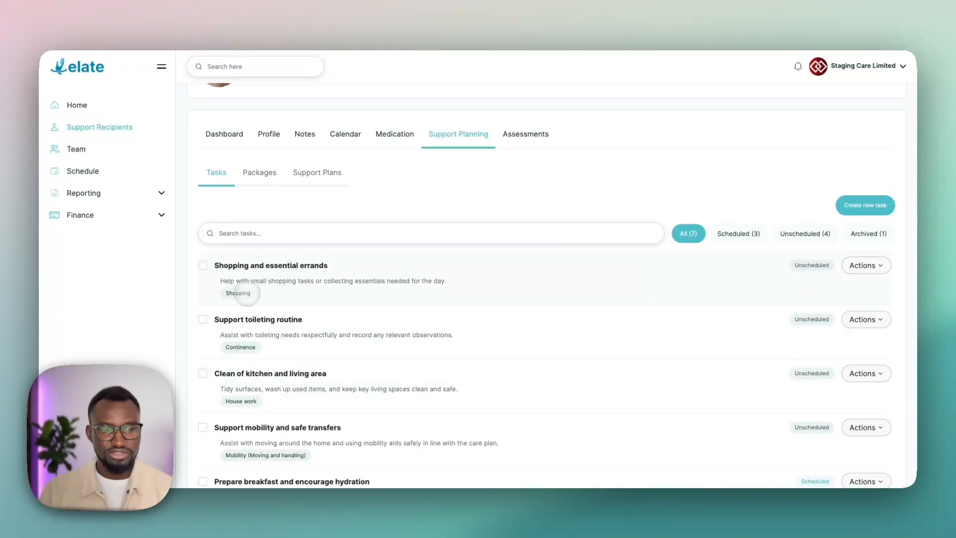
{"action": "scroll", "coordinate": [389, 299], "scroll_direction": "up", "scroll_amount": 1}
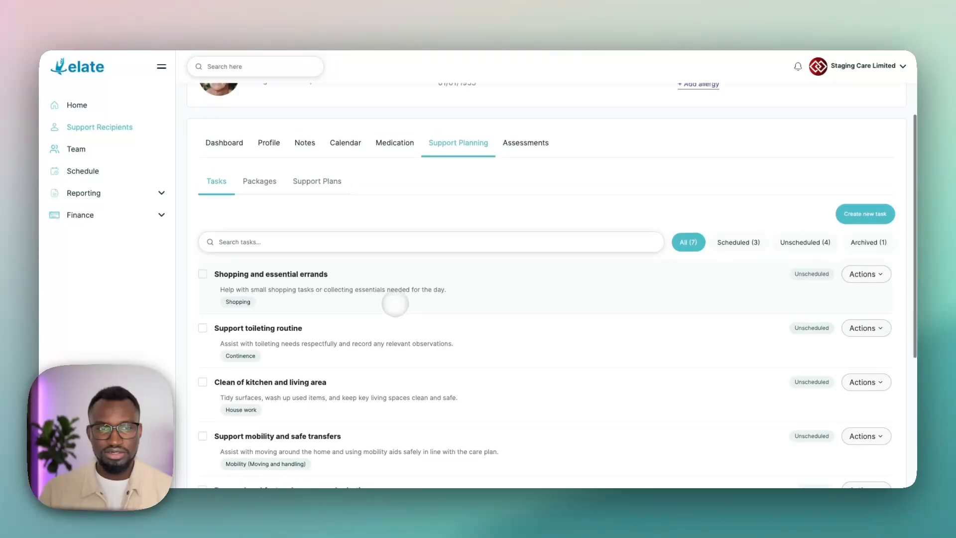
{"action": "left_click", "coordinate": [257, 195]}
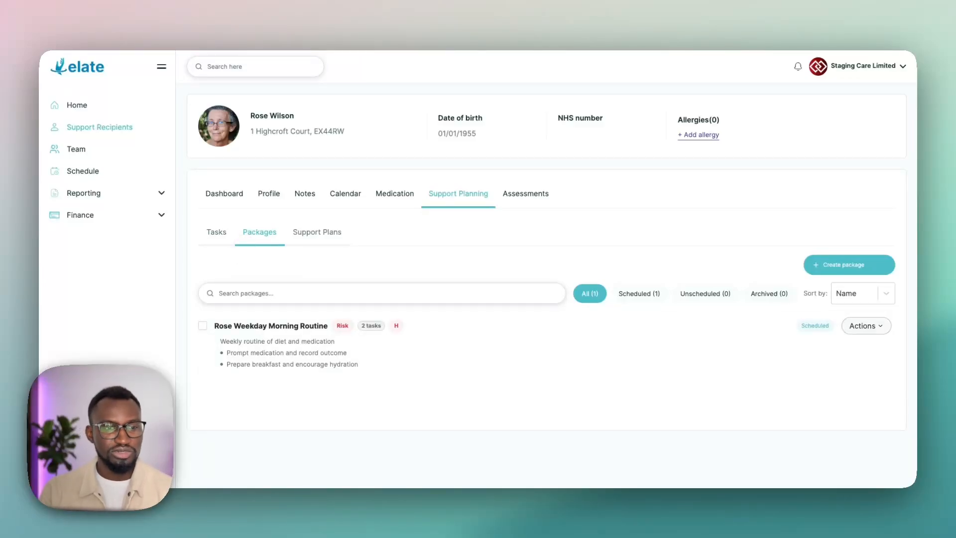
{"action": "left_click", "coordinate": [219, 233]}
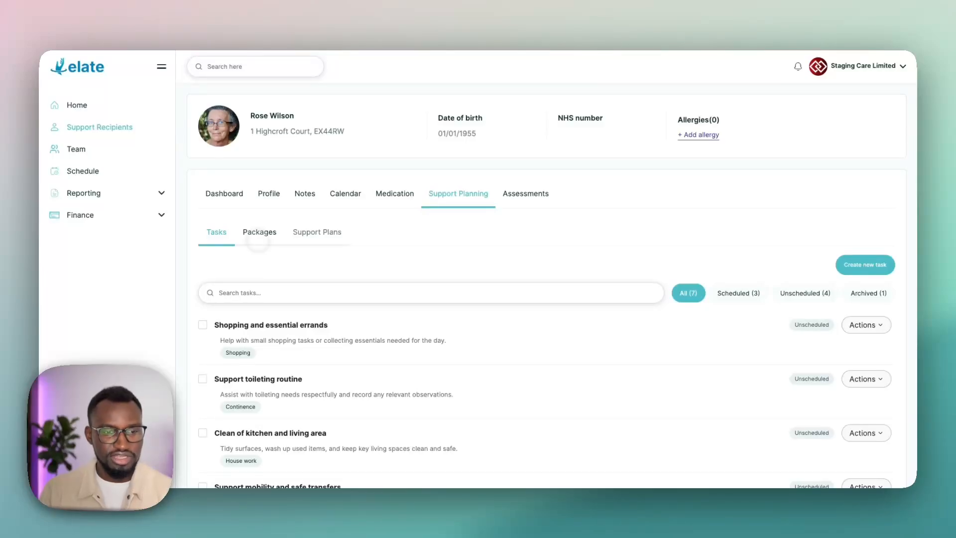
Step: Start a new task titled "Provide companionship and emotional support" with the description "Spend time in conversation, reduce isolation, and support the client's emotional wellbeing."
{"action": "scroll", "coordinate": [274, 249], "scroll_direction": "down", "scroll_amount": 1}
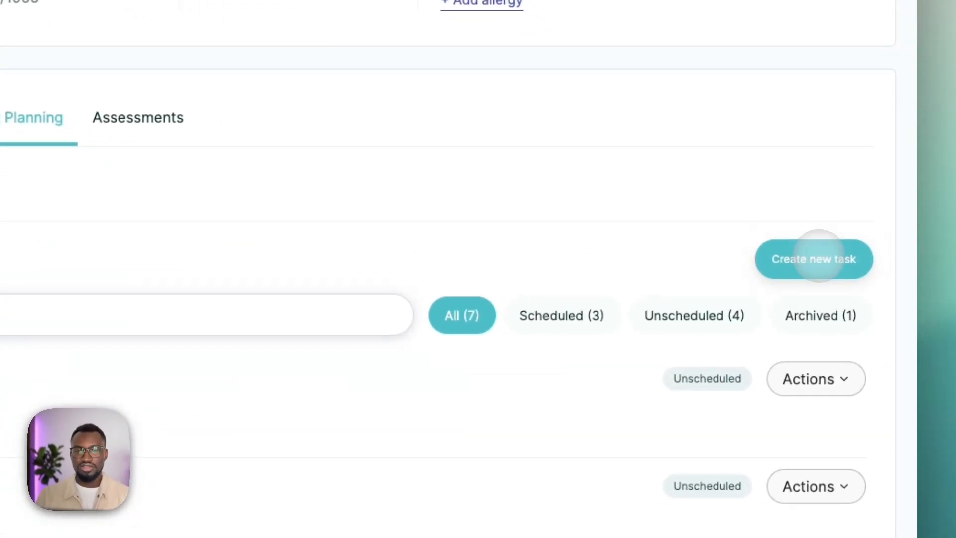
{"action": "left_click", "coordinate": [867, 252]}
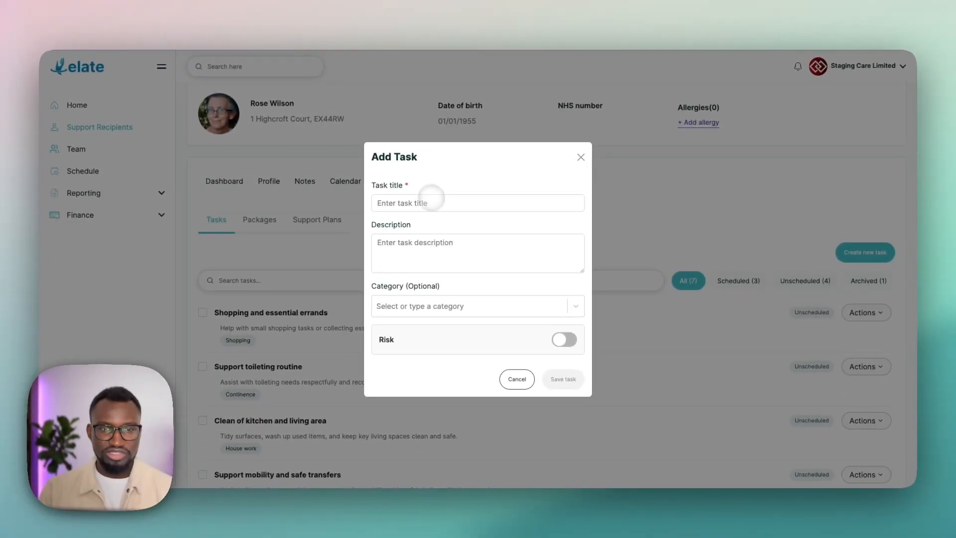
{"action": "left_click", "coordinate": [432, 198]}
{"action": "type", "text": "Provide companionship and emotional support"}
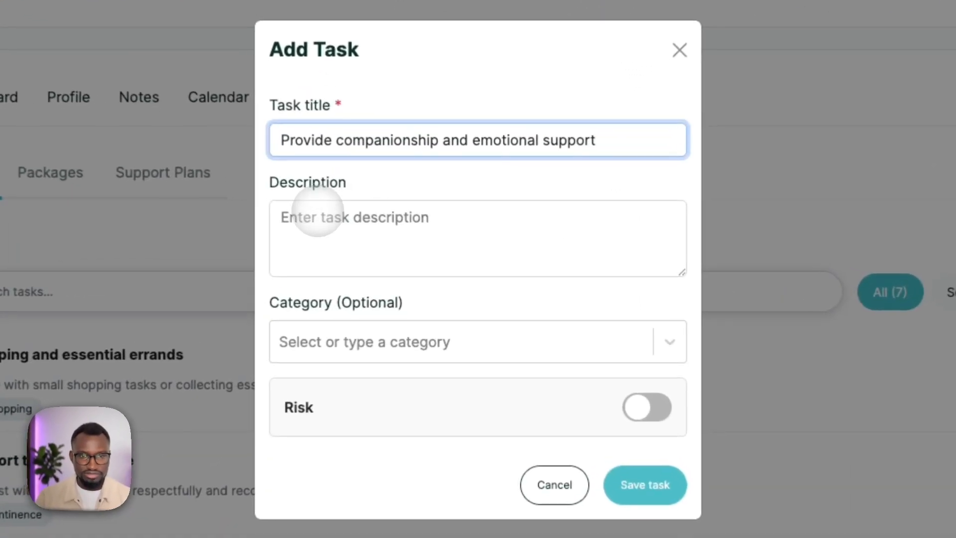
{"action": "left_click", "coordinate": [317, 213]}
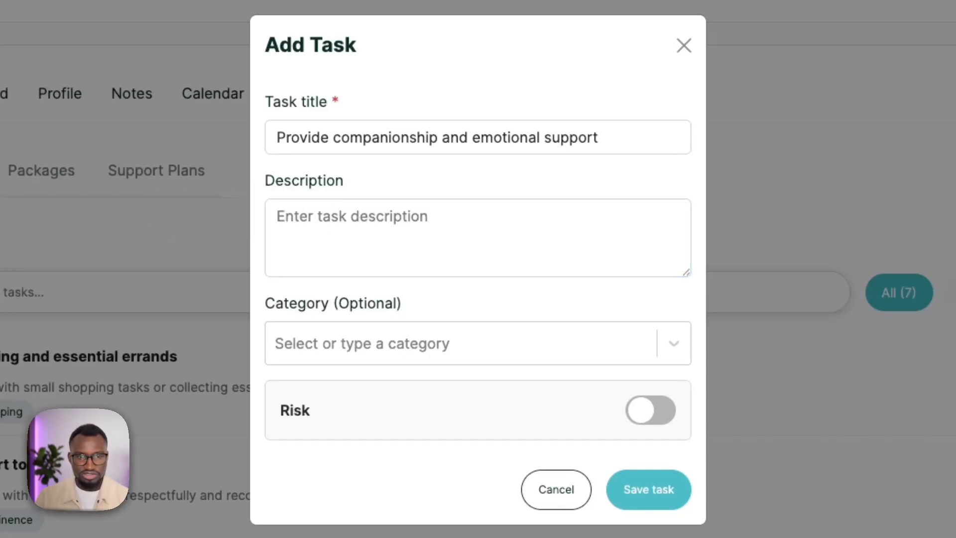
{"action": "left_click", "coordinate": [310, 224]}
{"action": "type", "text": "Spend time in conversation, reduce isolation, and support the client’s emotional wellbeing."}
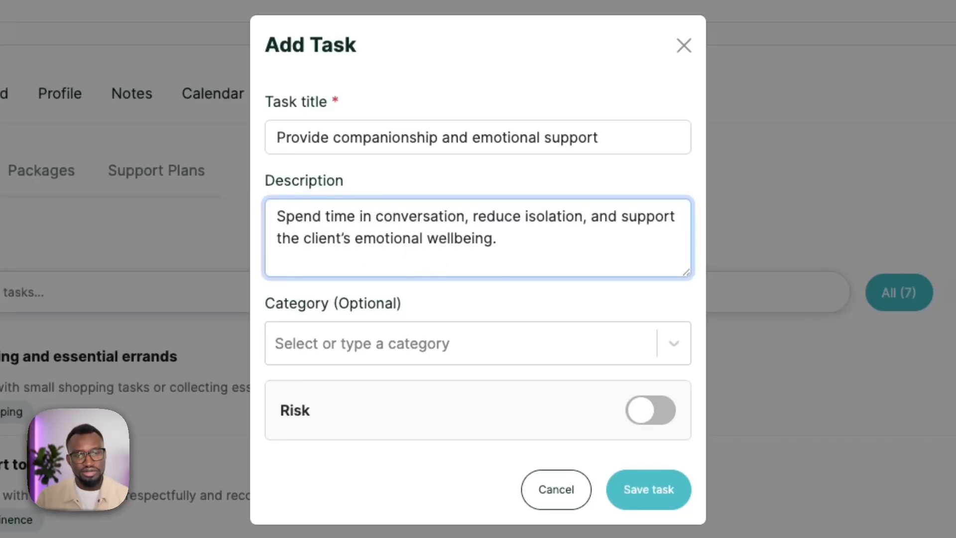
Step: Add "Companionship" as a new category for the task and save the task
{"action": "left_click", "coordinate": [404, 343]}
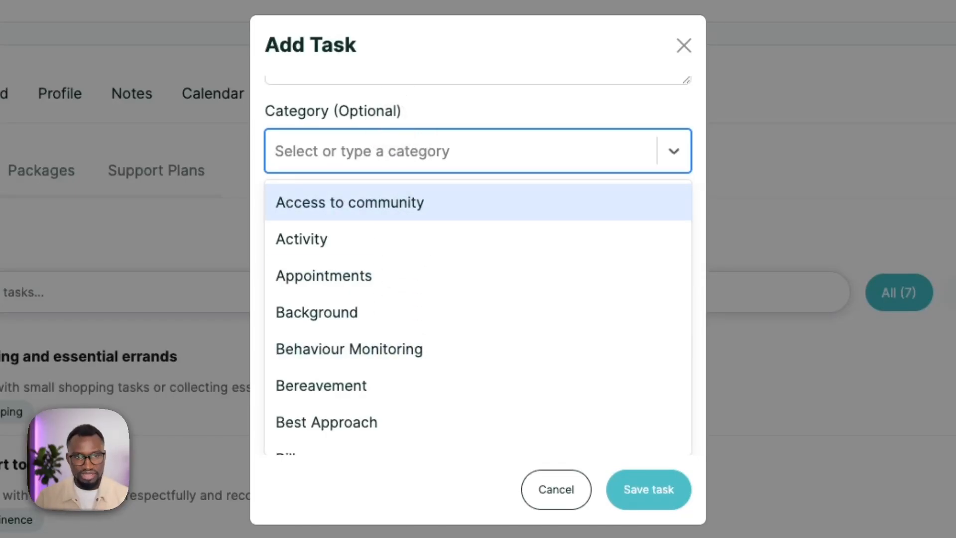
{"action": "type", "text": "Camp"}
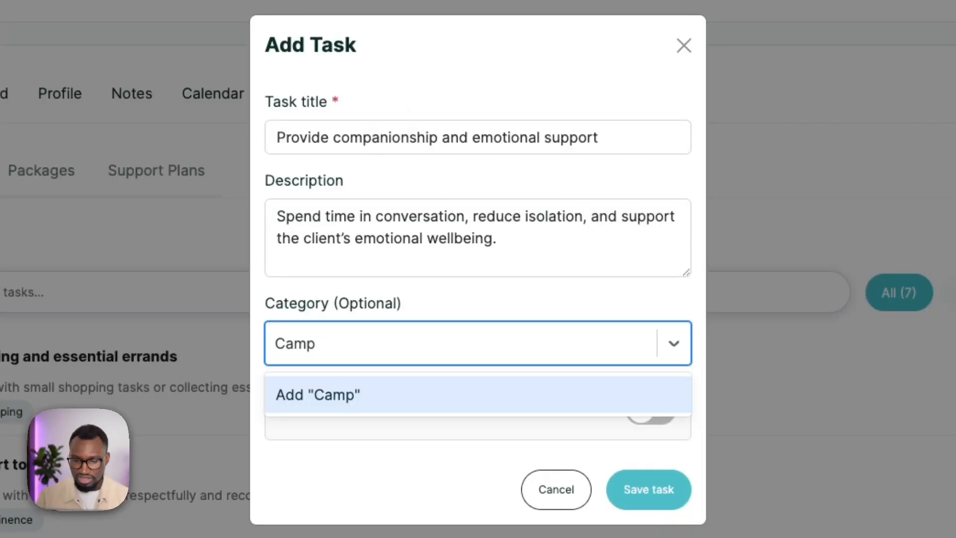
{"action": "key", "text": "BackSpace"}
{"action": "key", "text": "BackSpace"}
{"action": "type", "text": "ompanionsho"}
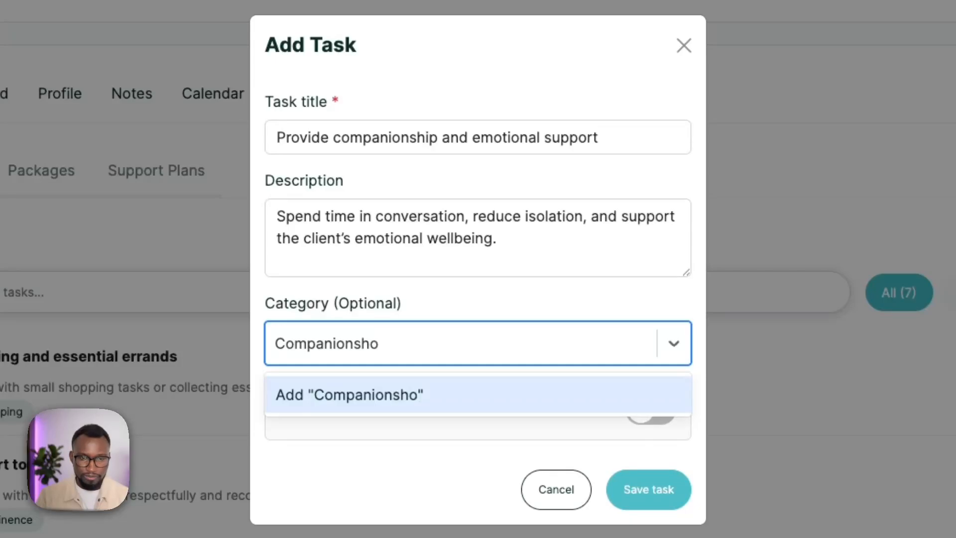
{"action": "key", "text": "BackSpace"}
{"action": "type", "text": "ip"}
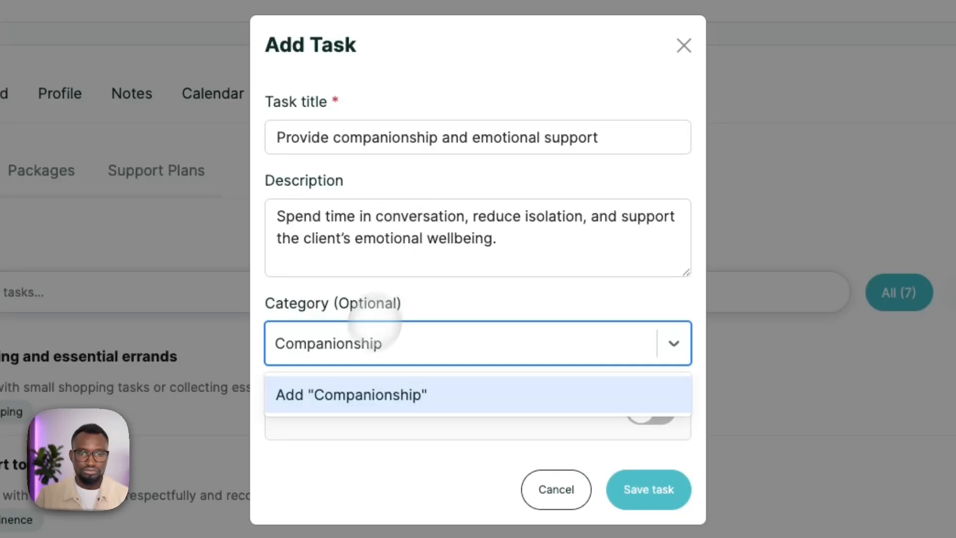
{"action": "left_click", "coordinate": [351, 394]}
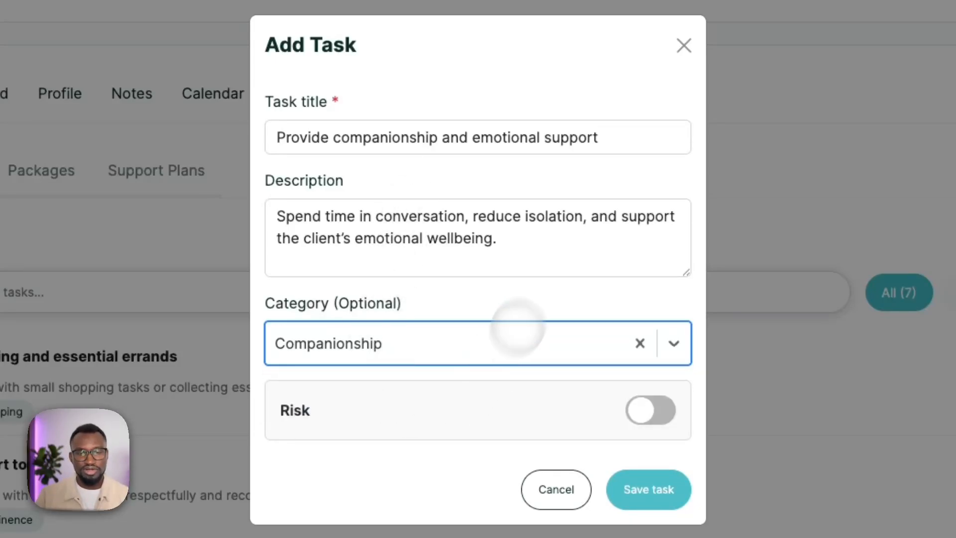
{"action": "left_click", "coordinate": [662, 488]}
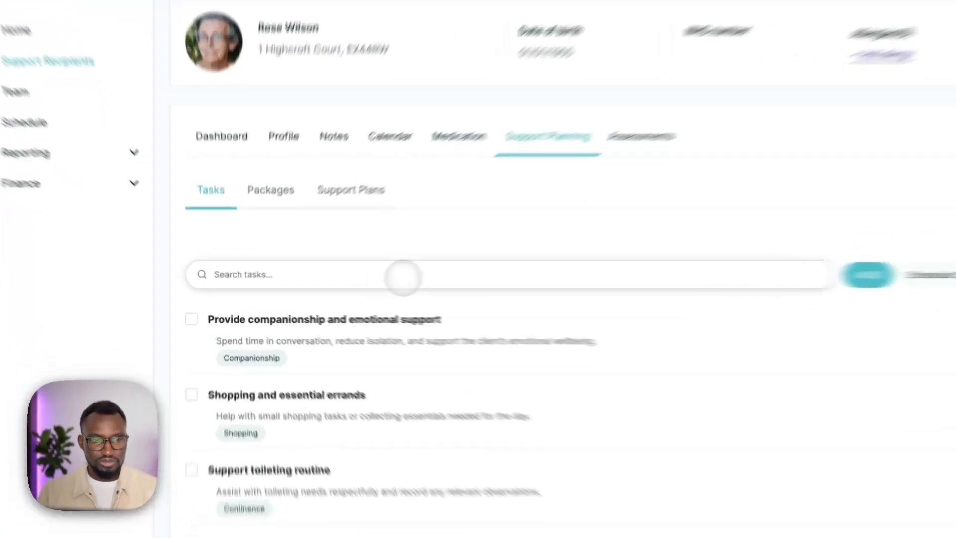
Step: Search the tasks for "Kitch", clear the search and look through the full task list
{"action": "left_click", "coordinate": [404, 278]}
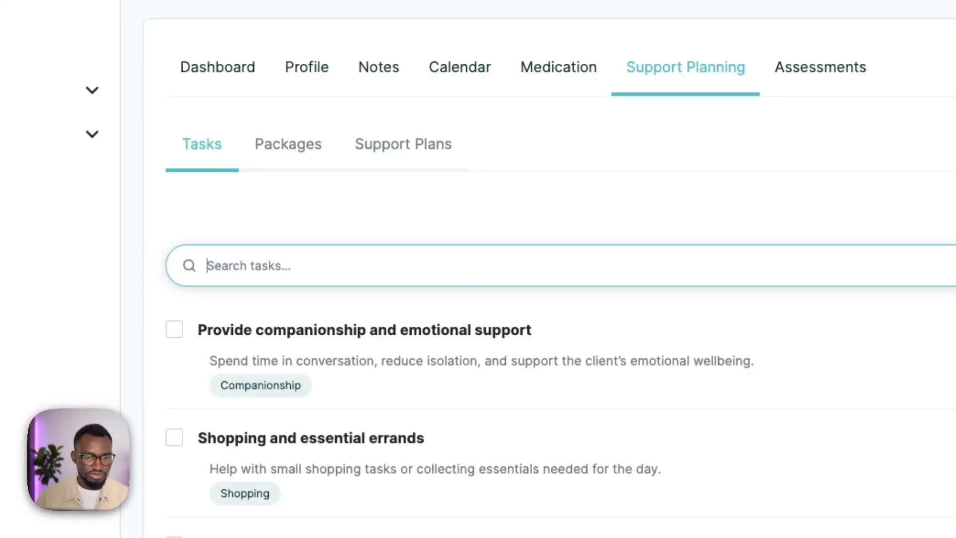
{"action": "type", "text": "Kitch"}
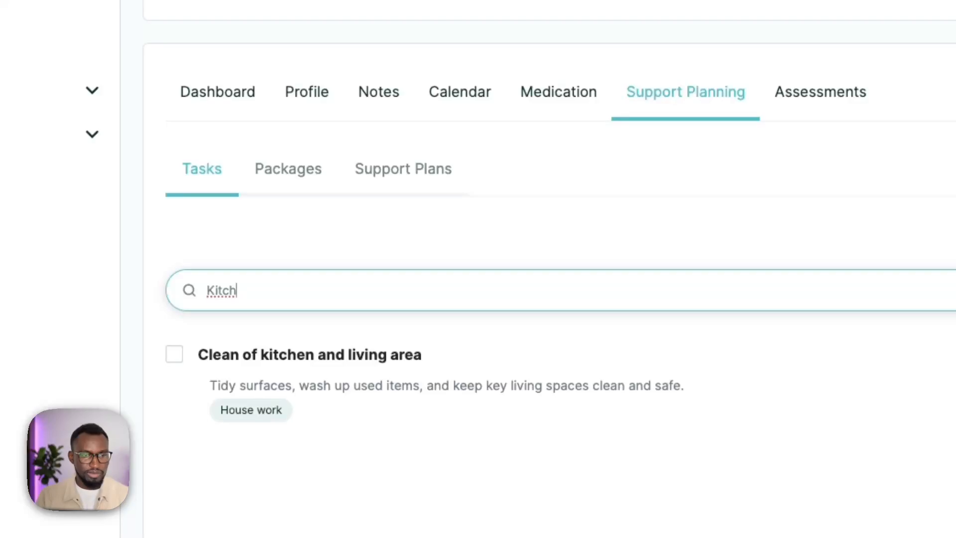
{"action": "key", "text": "BackSpace"}
{"action": "key", "text": "BackSpace"}
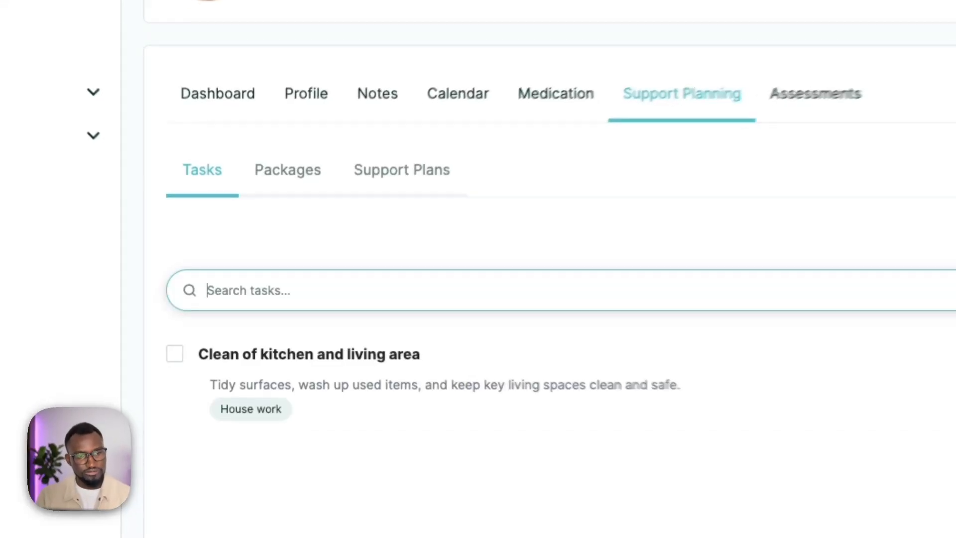
{"action": "scroll", "coordinate": [438, 363], "scroll_direction": "down", "scroll_amount": 5}
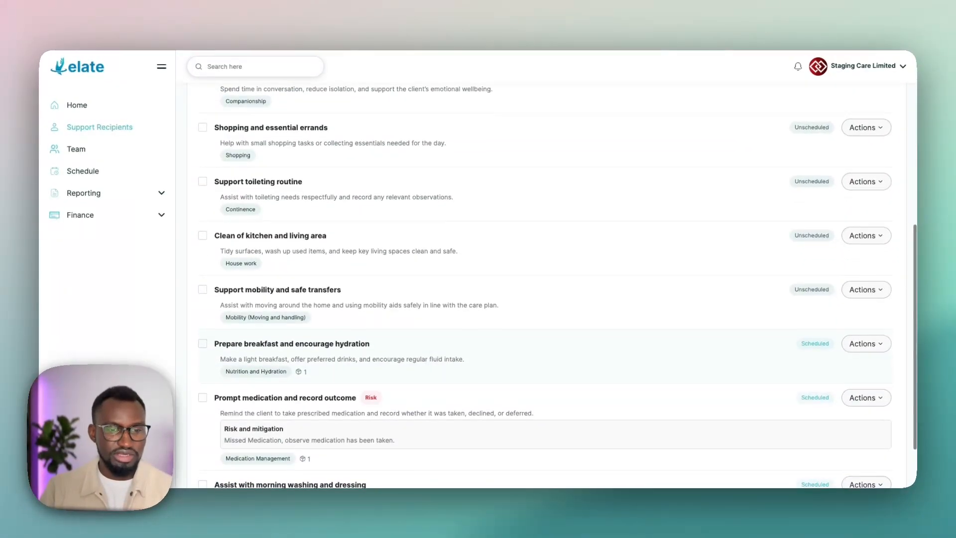
Step: Filter the task list to scheduled tasks and to unscheduled tasks
{"action": "scroll", "coordinate": [439, 358], "scroll_direction": "up", "scroll_amount": 5}
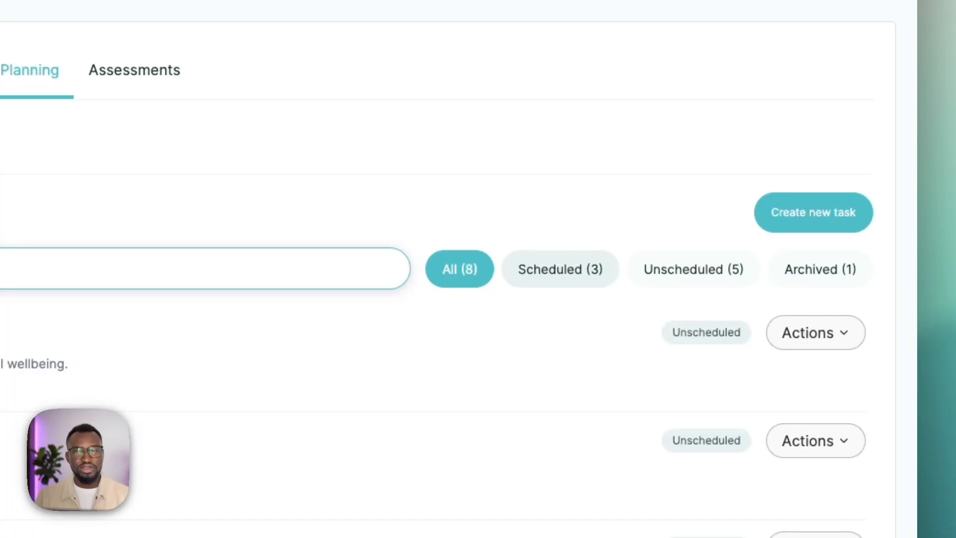
{"action": "left_click", "coordinate": [572, 269]}
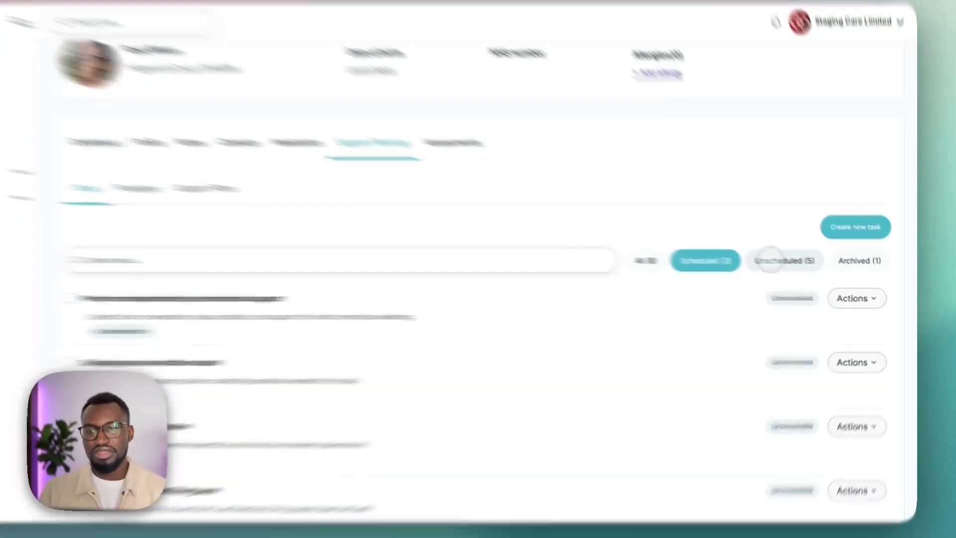
{"action": "left_click", "coordinate": [795, 267]}
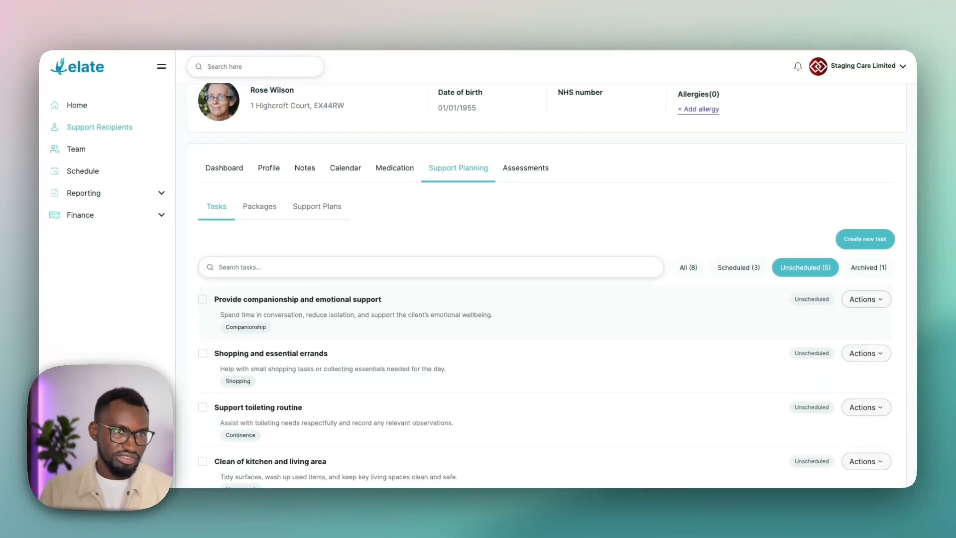
{"action": "scroll", "coordinate": [722, 328], "scroll_direction": "up", "scroll_amount": 1}
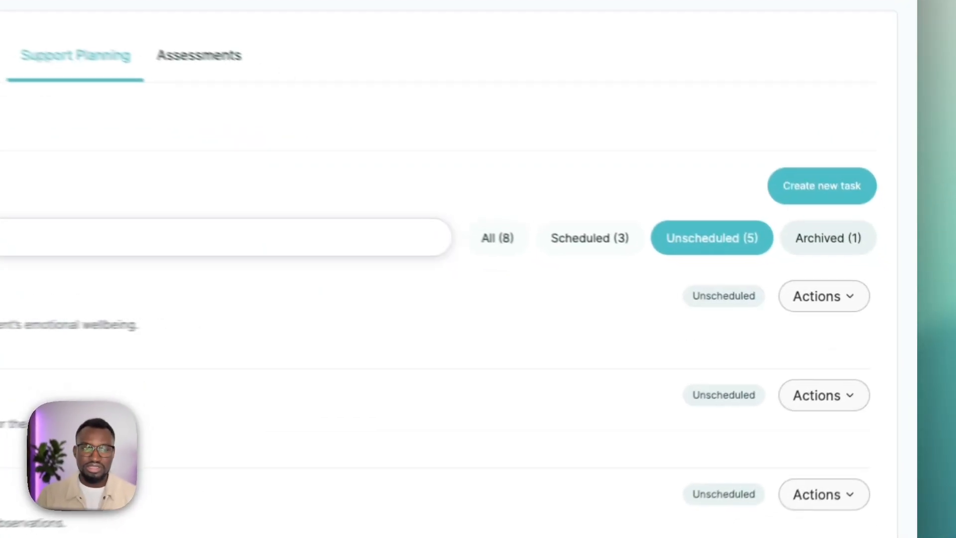
Step: Show the archived tasks, check the skin condition task's available actions, and return to all tasks
{"action": "left_click", "coordinate": [868, 272]}
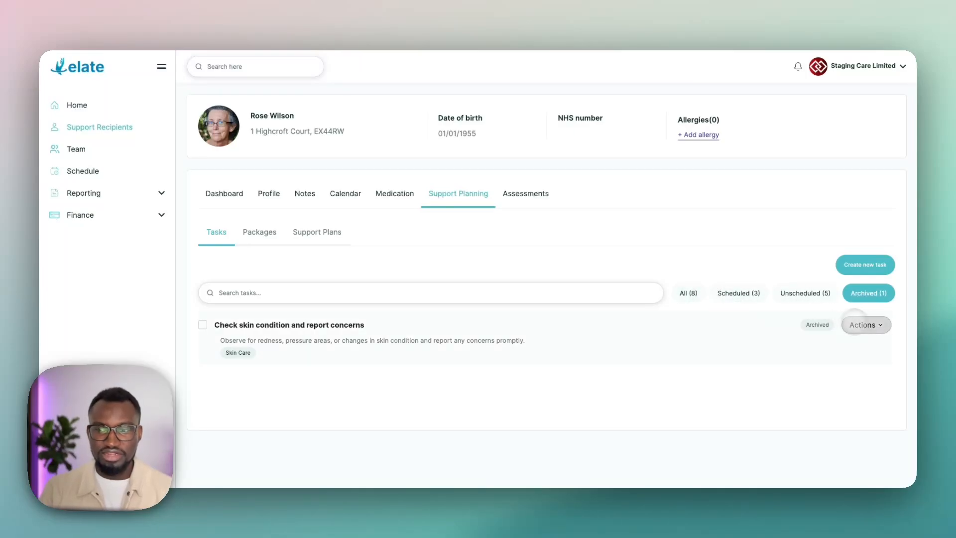
{"action": "left_click", "coordinate": [873, 324]}
{"action": "left_click", "coordinate": [867, 325]}
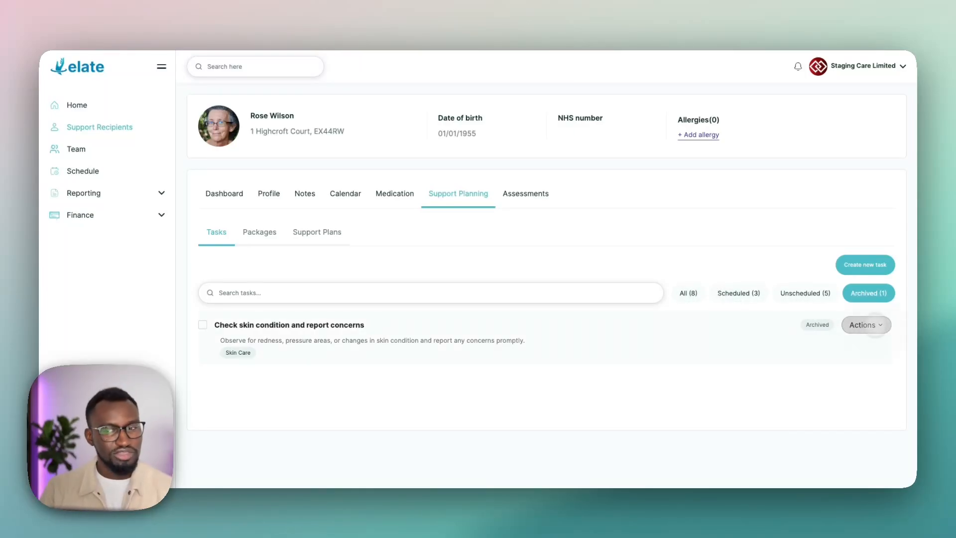
{"action": "left_click", "coordinate": [691, 291]}
Step: Check the actions available for a task and view the details of "Provide companionship and emotional support"
{"action": "scroll", "coordinate": [279, 249], "scroll_direction": "down", "scroll_amount": 2}
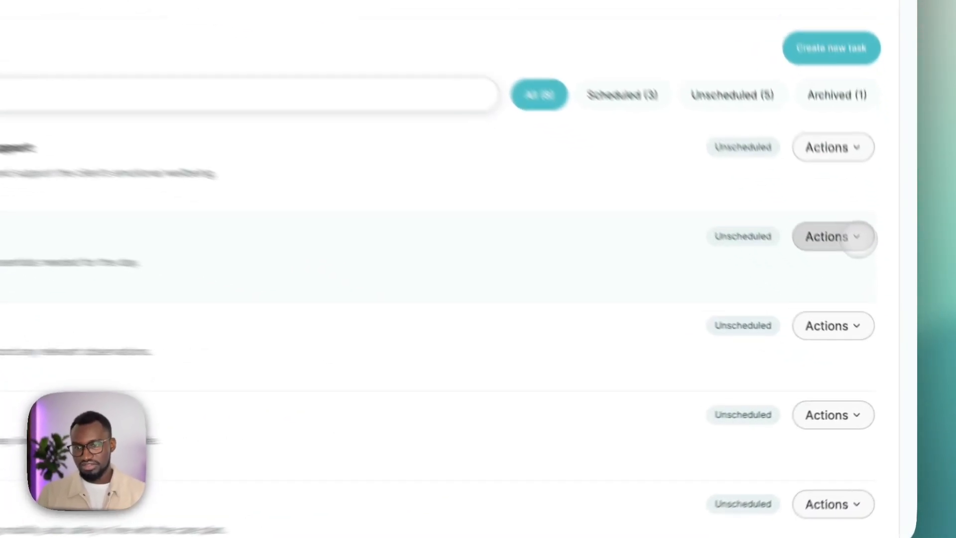
{"action": "left_click", "coordinate": [858, 238]}
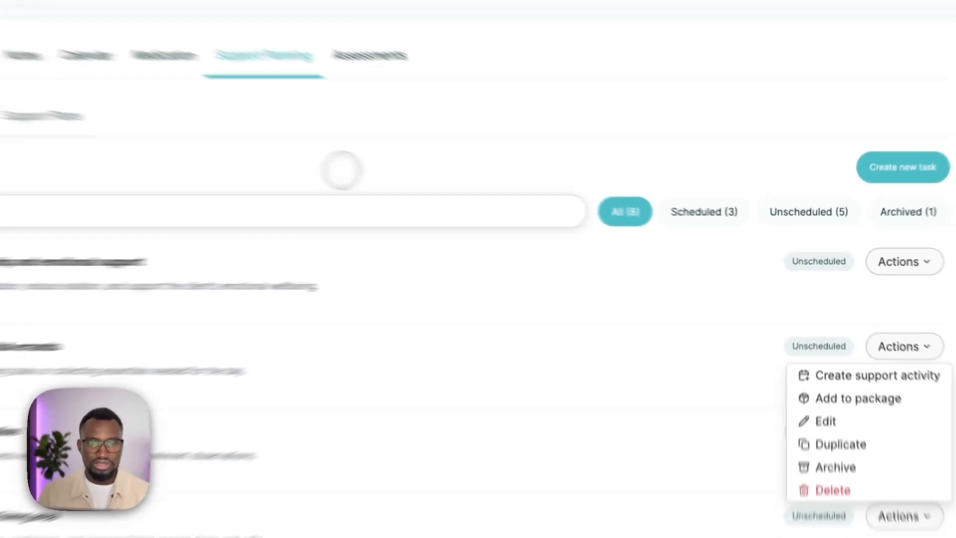
{"action": "left_click", "coordinate": [344, 170]}
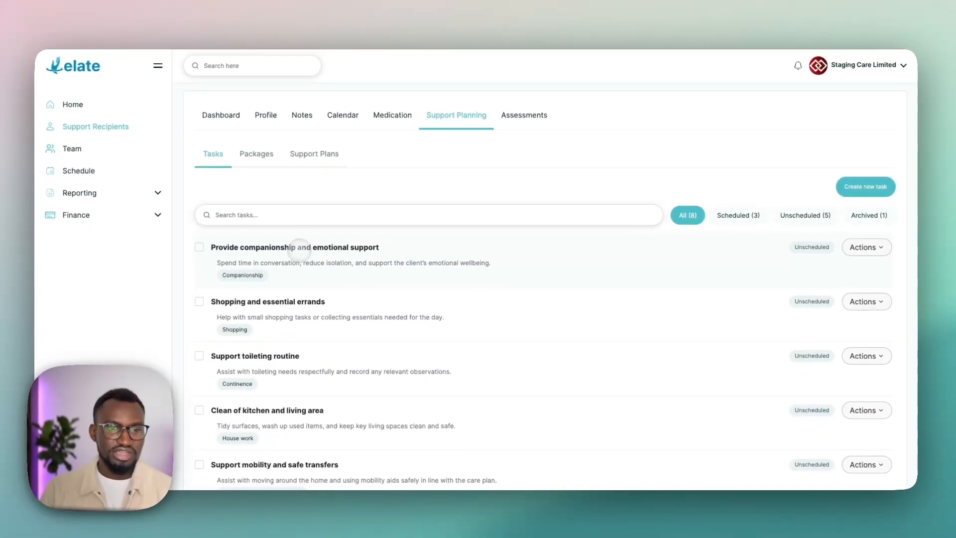
{"action": "left_click", "coordinate": [300, 248]}
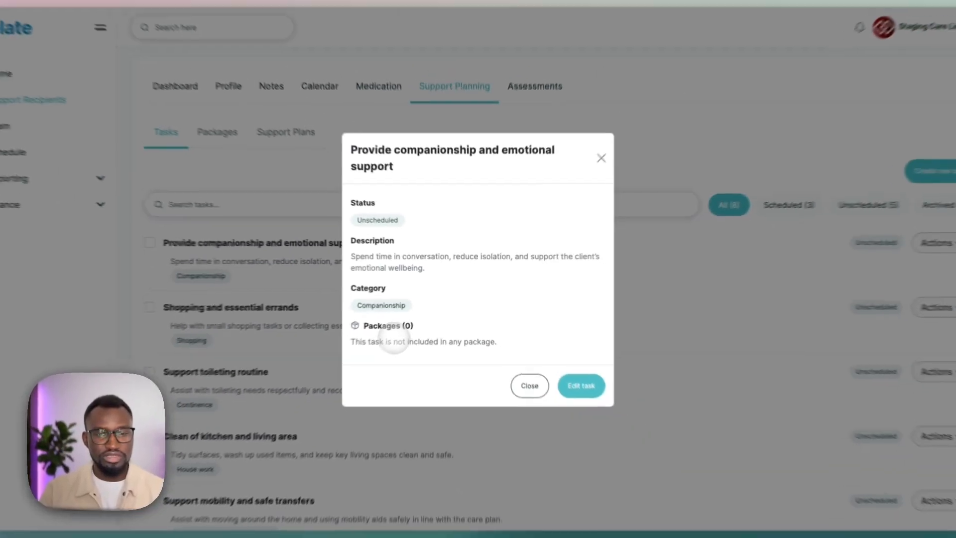
{"action": "left_click", "coordinate": [581, 176]}
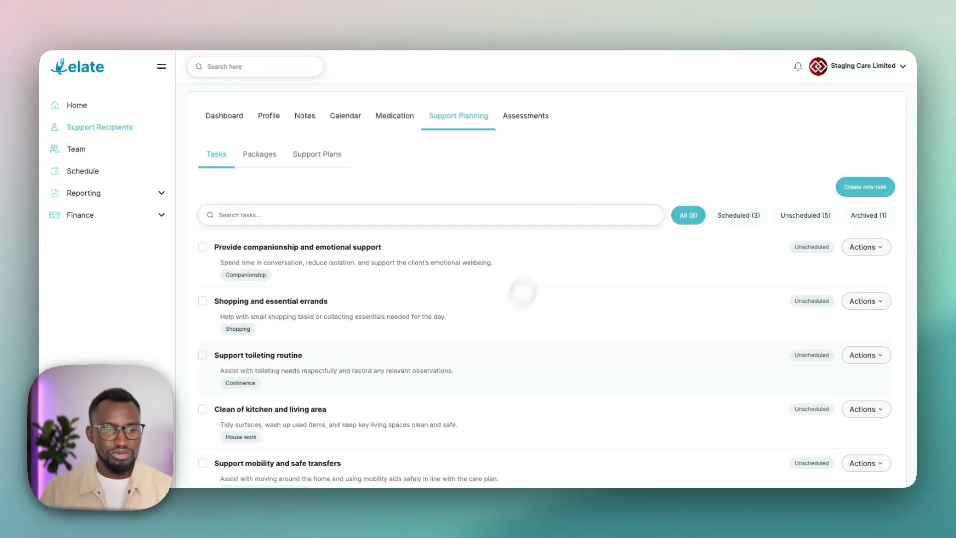
Step: Select the companionship, shopping and toileting routine tasks and try to add them to a package
{"action": "scroll", "coordinate": [521, 290], "scroll_direction": "down", "scroll_amount": 1}
{"action": "scroll", "coordinate": [558, 289], "scroll_direction": "up", "scroll_amount": 1}
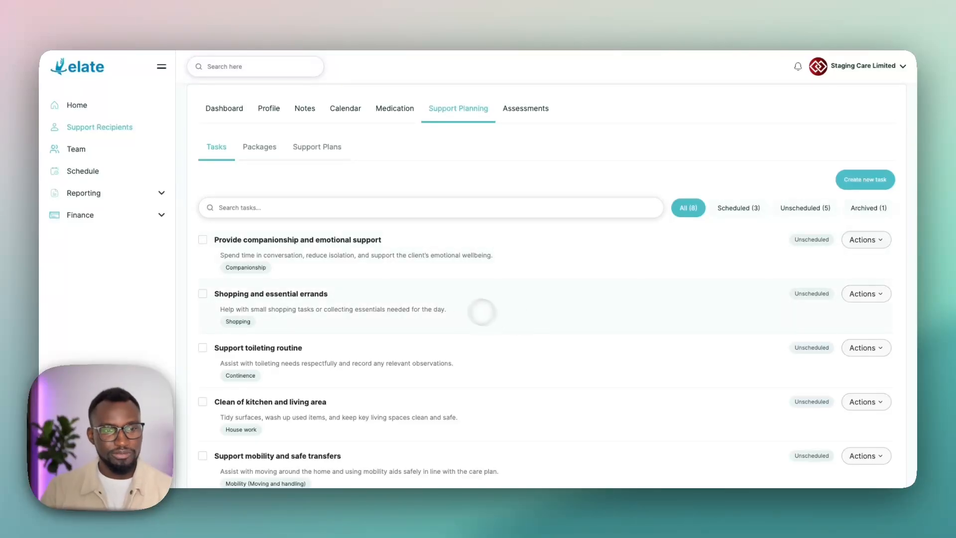
{"action": "scroll", "coordinate": [469, 307], "scroll_direction": "up", "scroll_amount": 2}
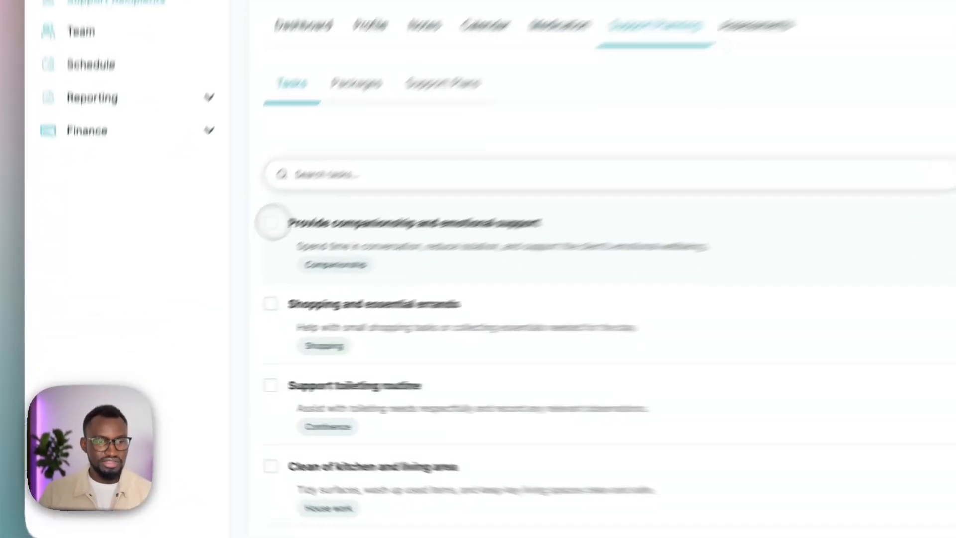
{"action": "left_click", "coordinate": [203, 276]}
{"action": "left_click", "coordinate": [338, 278]}
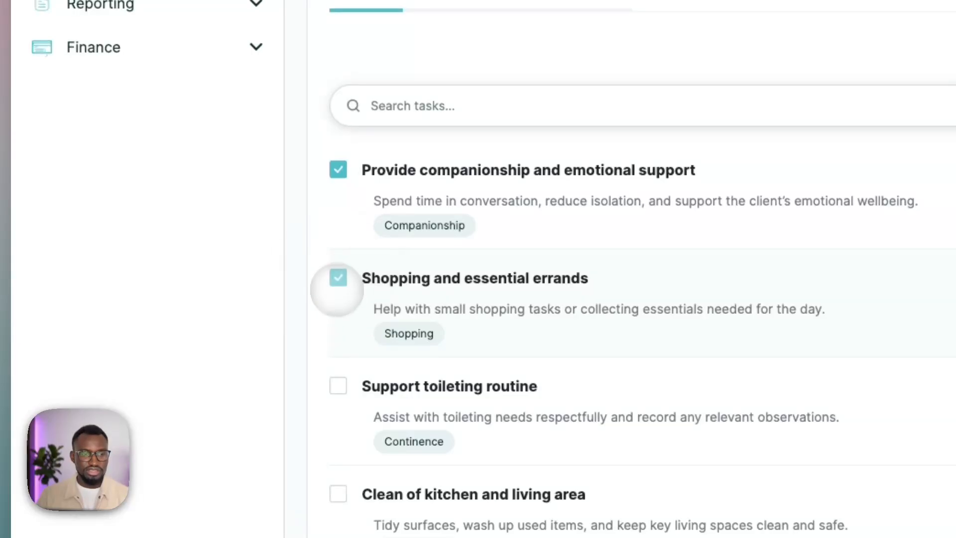
{"action": "left_click", "coordinate": [338, 386]}
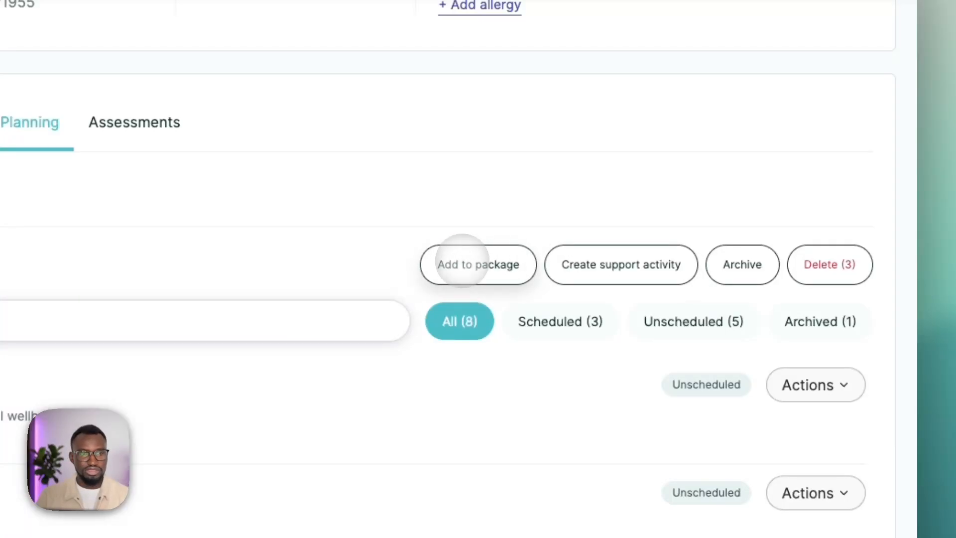
{"action": "left_click", "coordinate": [478, 265]}
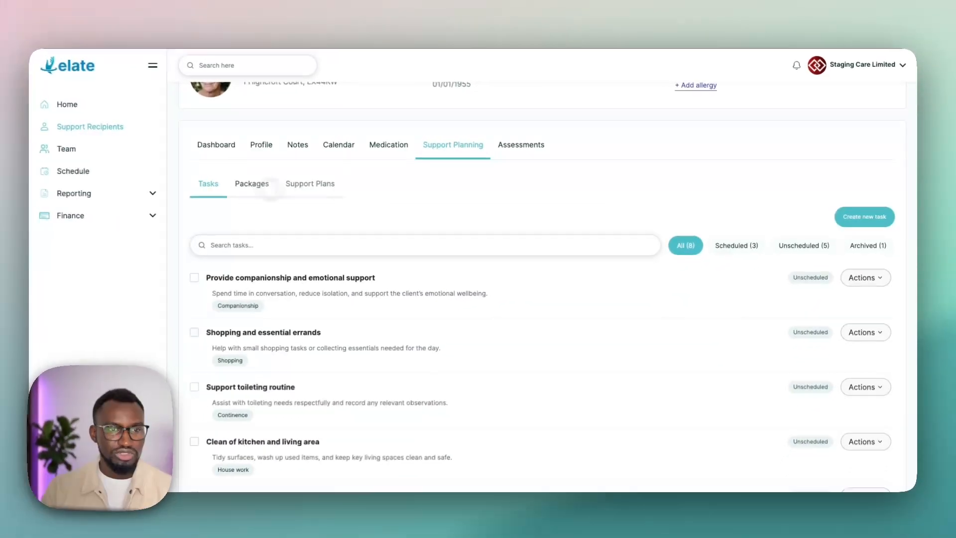
Step: Open the support recipient's packages list
{"action": "left_click", "coordinate": [259, 232]}
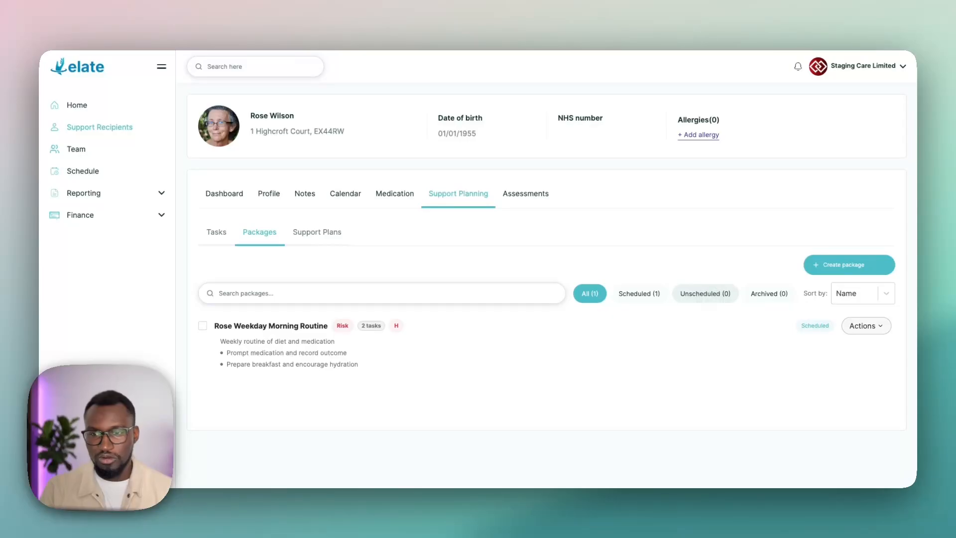
Step: Try adding "Clean of kitchen and living area" to the weekday morning package in second place, and close the editor without saving
{"action": "left_click", "coordinate": [866, 326]}
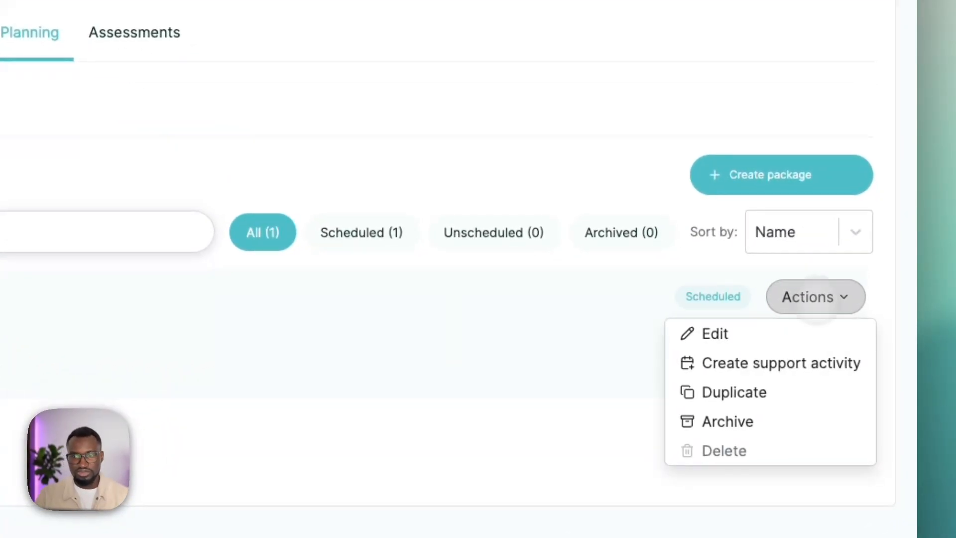
{"action": "left_click", "coordinate": [715, 333]}
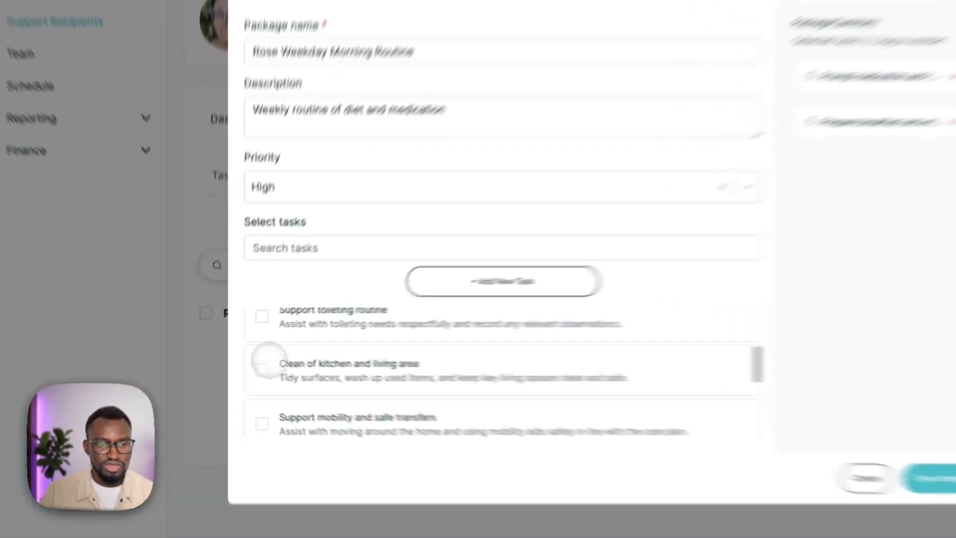
{"action": "left_click", "coordinate": [240, 364]}
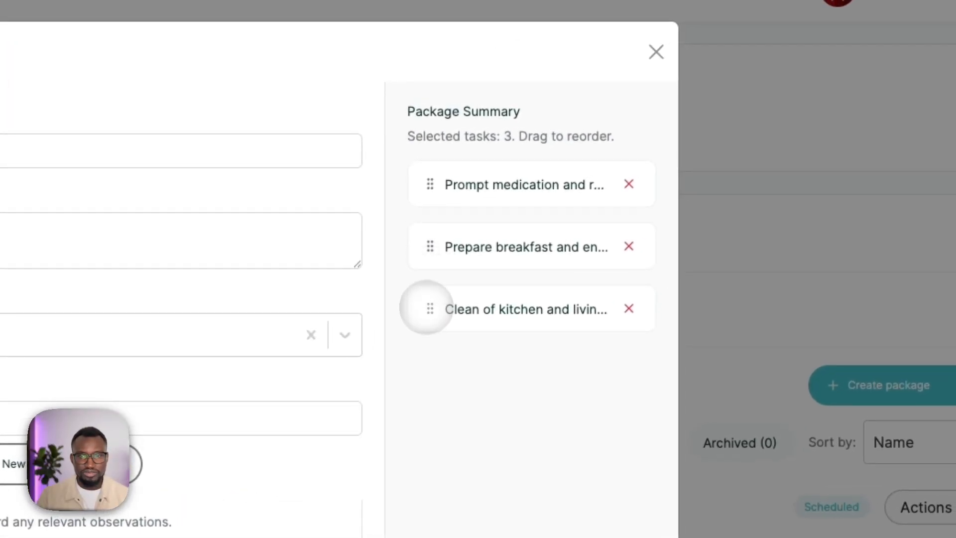
{"action": "left_click_drag", "start_coordinate": [429, 247], "coordinate": [373, 315]}
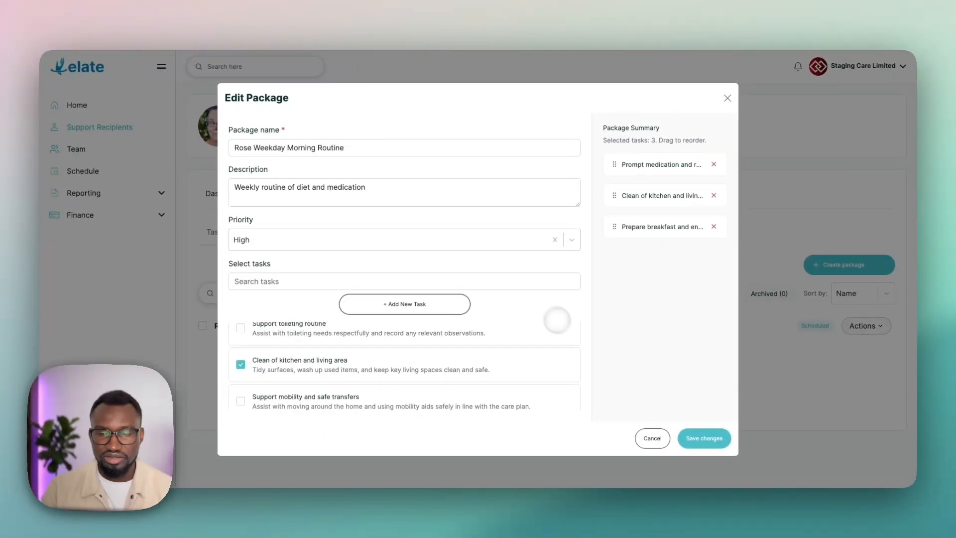
{"action": "left_click", "coordinate": [728, 99]}
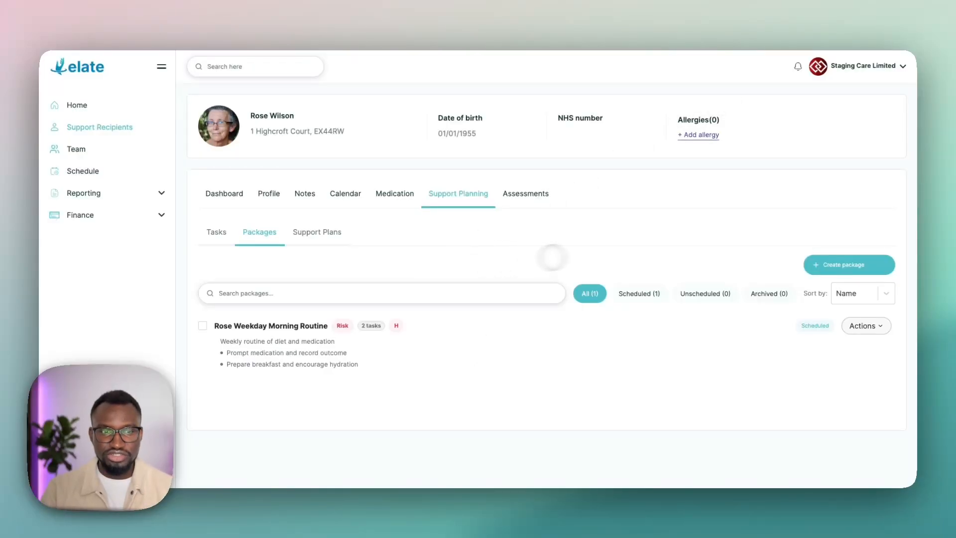
Step: Start a new package named "Friday Support" with the description "Routine for Fridays" and Medium priority
{"action": "left_click", "coordinate": [828, 262]}
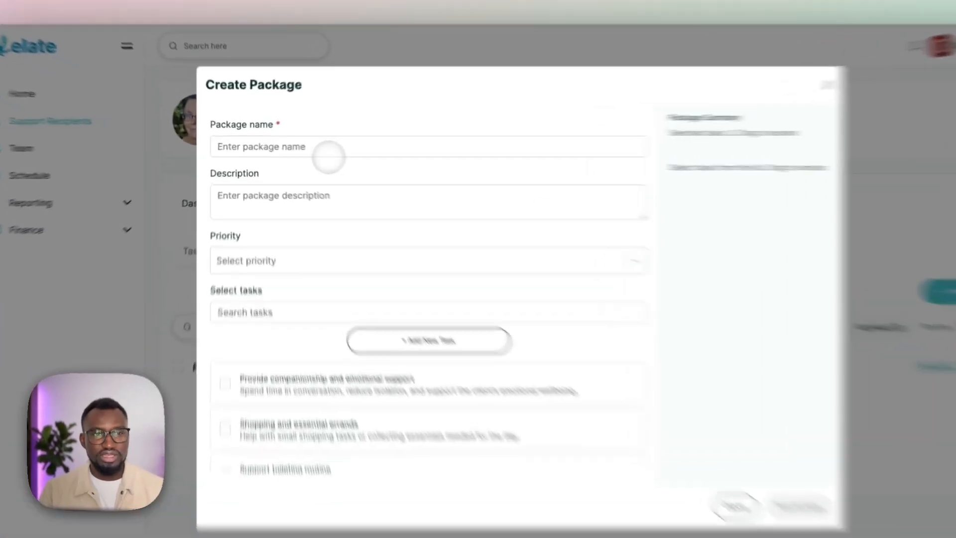
{"action": "left_click", "coordinate": [210, 132]}
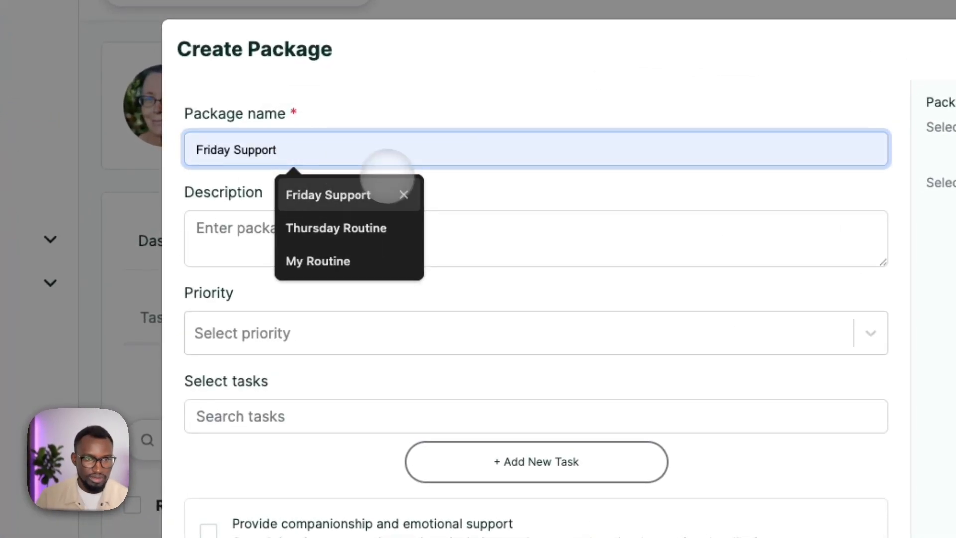
{"action": "left_click", "coordinate": [360, 196]}
{"action": "left_click", "coordinate": [263, 232]}
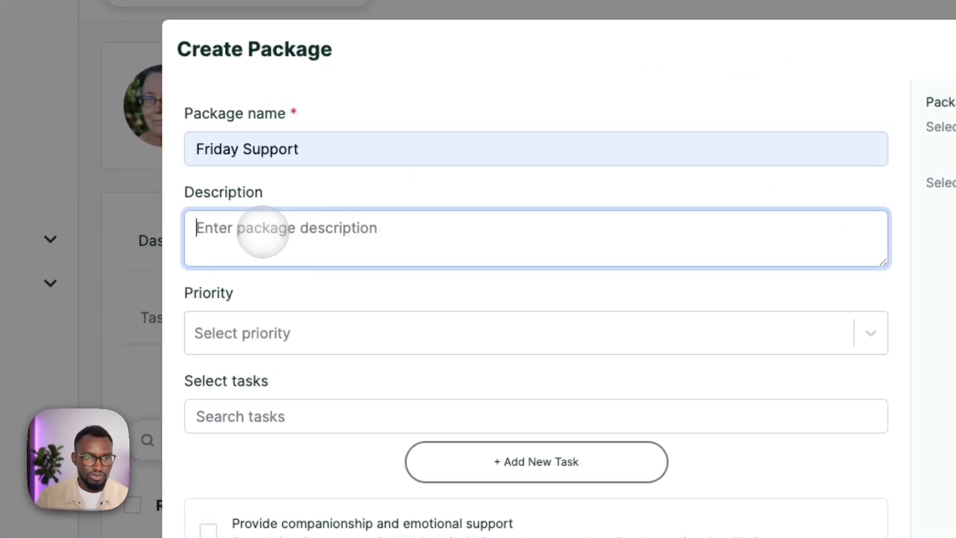
{"action": "left_click", "coordinate": [243, 321]}
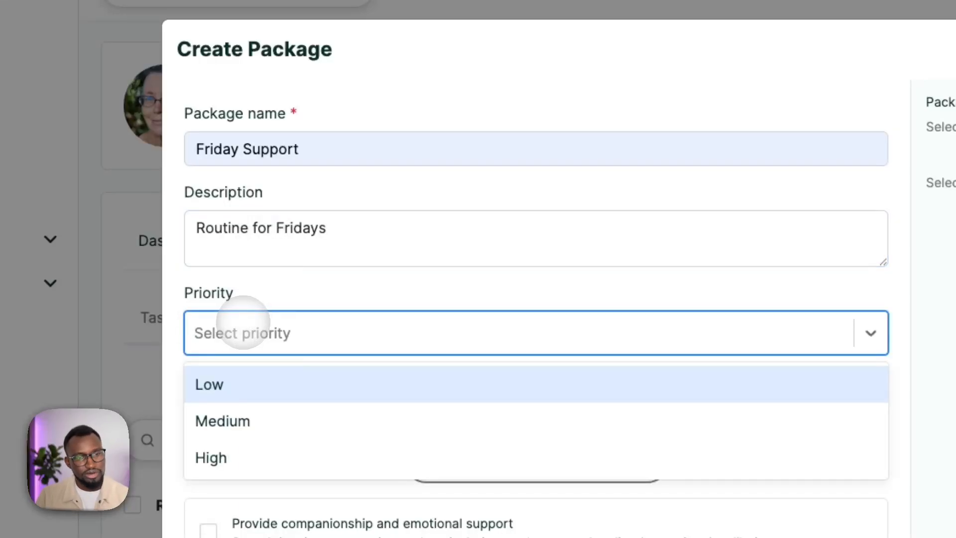
{"action": "left_click", "coordinate": [244, 422]}
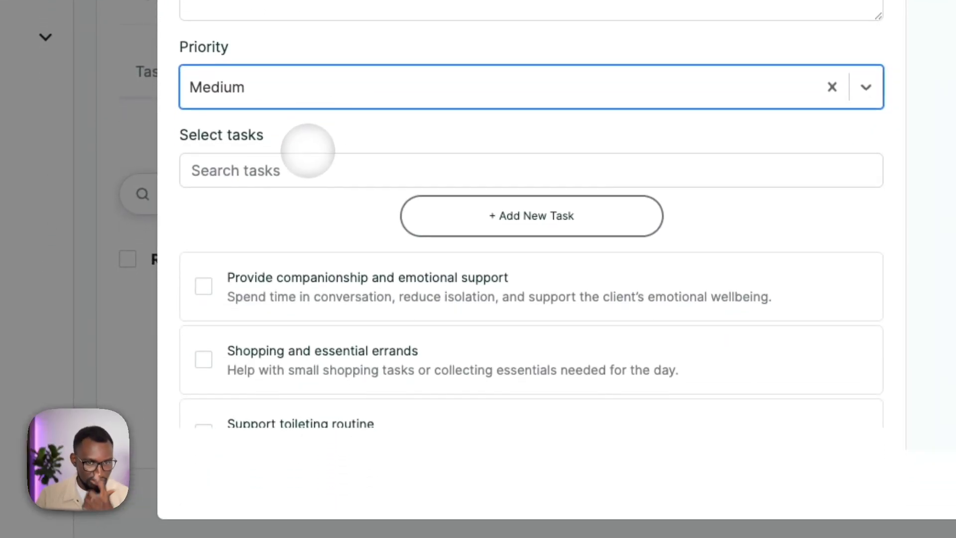
Step: Add the "Support toileting routine" and "Shopping and essential errands" tasks to the new package
{"action": "scroll", "coordinate": [277, 252], "scroll_direction": "down", "scroll_amount": 3}
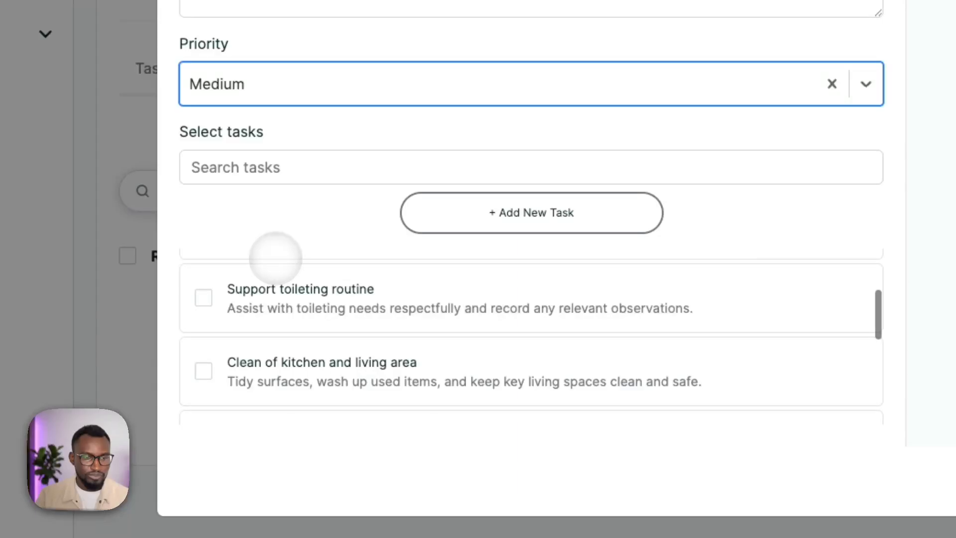
{"action": "scroll", "coordinate": [276, 258], "scroll_direction": "up", "scroll_amount": 2}
{"action": "left_click", "coordinate": [204, 361]}
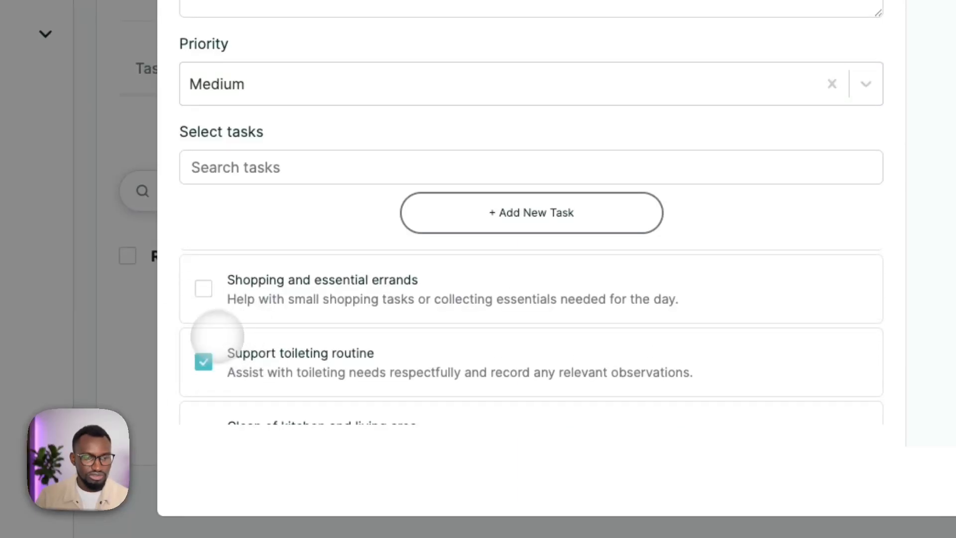
{"action": "scroll", "coordinate": [274, 294], "scroll_direction": "up", "scroll_amount": 1}
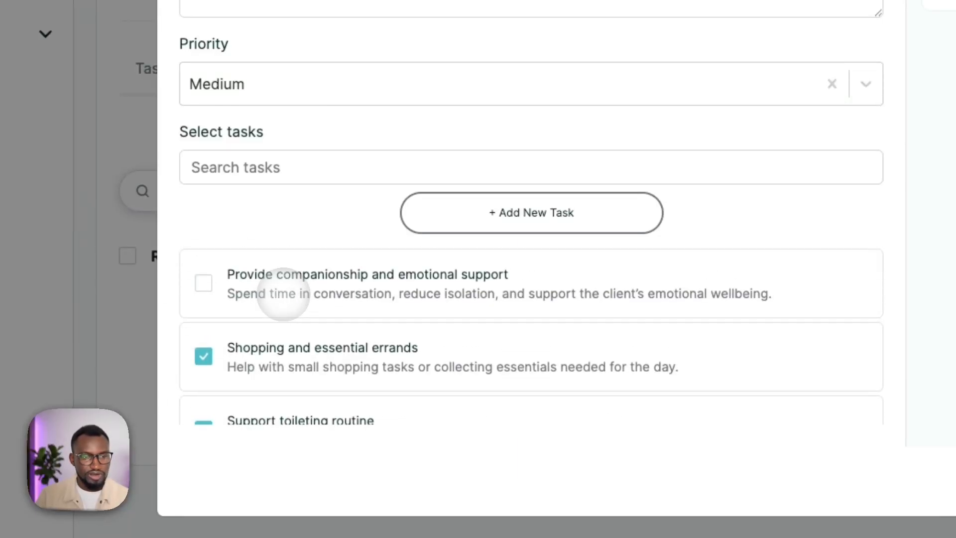
Step: Search the tasks for "kitc" to add the kitchen cleaning task, clear the search, and add "Provide companionship and emotional support"
{"action": "scroll", "coordinate": [307, 299], "scroll_direction": "down", "scroll_amount": 5}
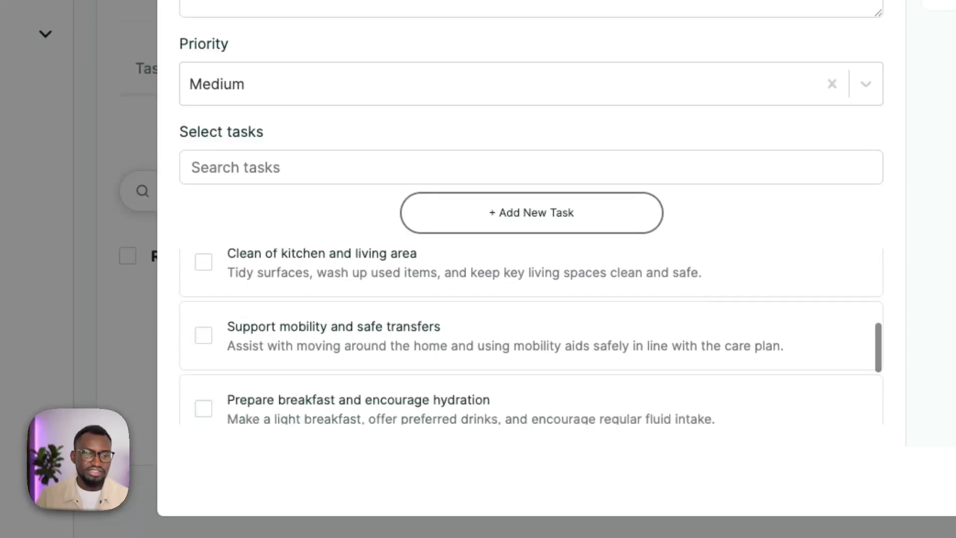
{"action": "scroll", "coordinate": [309, 335], "scroll_direction": "down", "scroll_amount": 2}
{"action": "scroll", "coordinate": [309, 335], "scroll_direction": "up", "scroll_amount": 5}
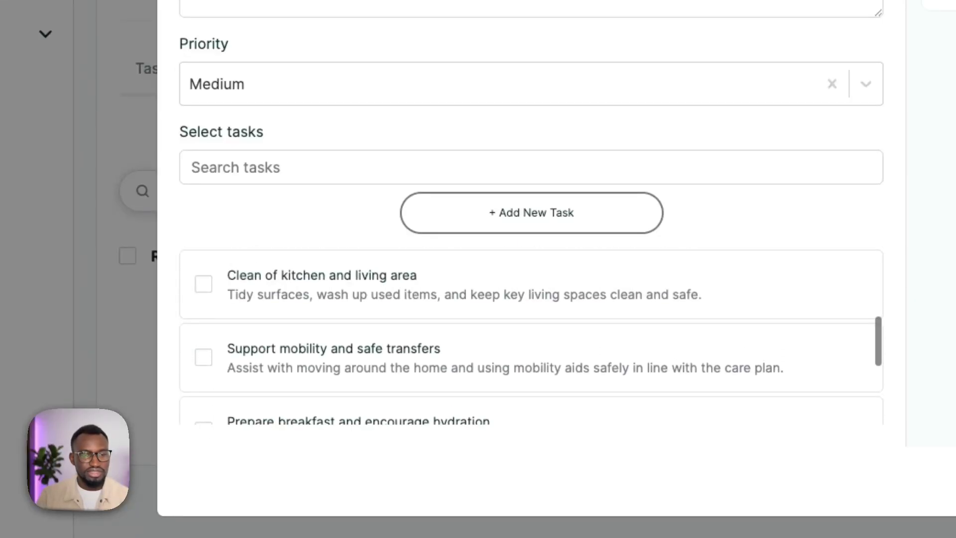
{"action": "left_click", "coordinate": [250, 165]}
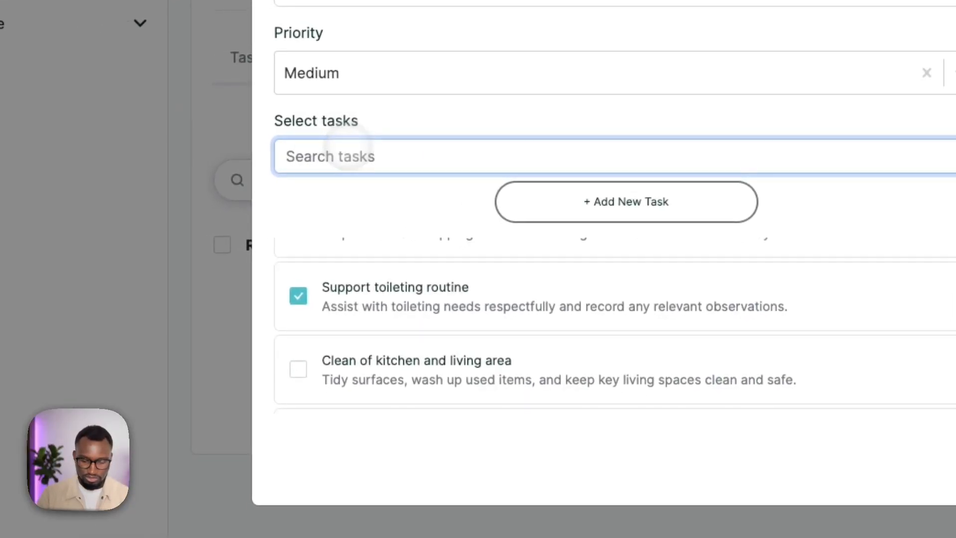
{"action": "type", "text": "kitc"}
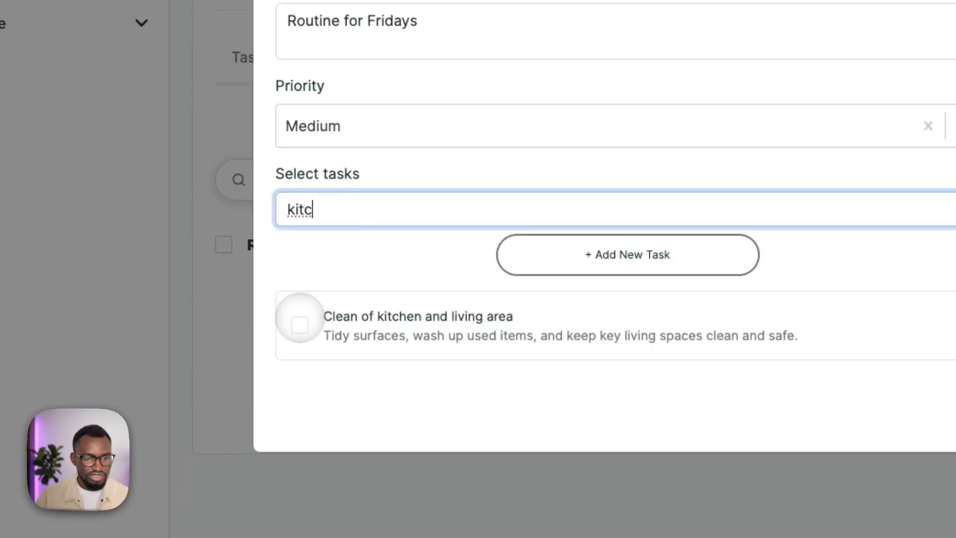
{"action": "left_click", "coordinate": [300, 322]}
{"action": "left_click", "coordinate": [307, 217]}
{"action": "key", "text": "BackSpace"}
{"action": "key", "text": "BackSpace"}
{"action": "key", "text": "BackSpace"}
{"action": "key", "text": "BackSpace"}
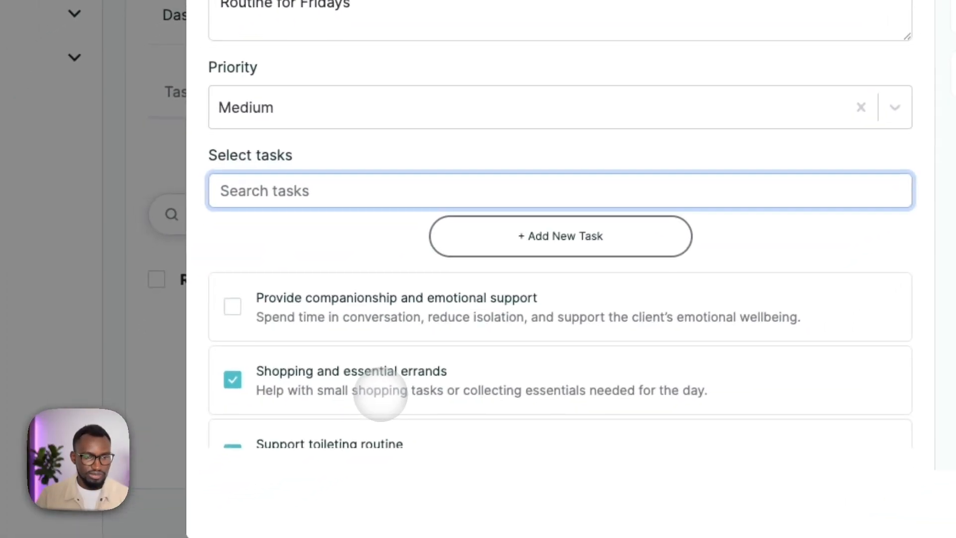
{"action": "left_click", "coordinate": [174, 335]}
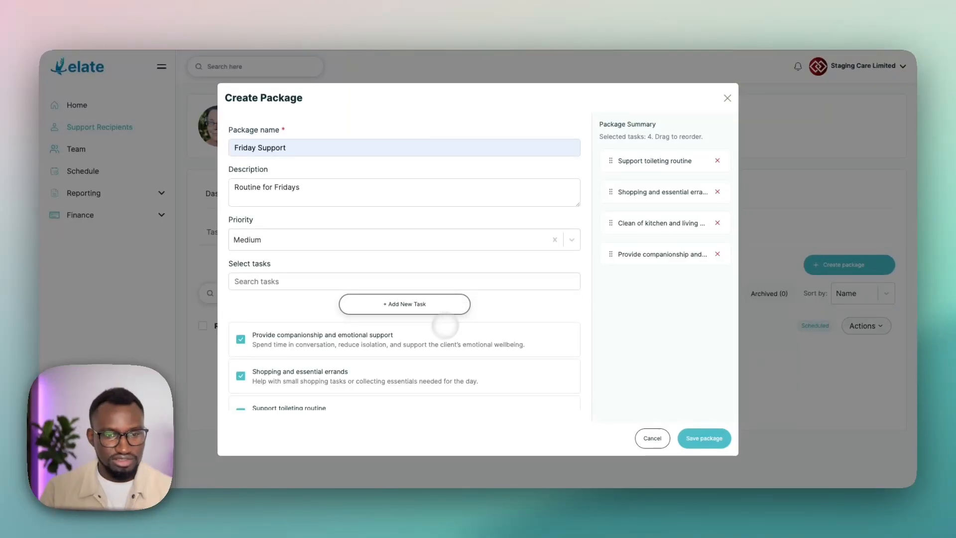
Step: View the form for adding a new task from within the package, and close it without creating a task
{"action": "scroll", "coordinate": [374, 357], "scroll_direction": "down", "scroll_amount": 2}
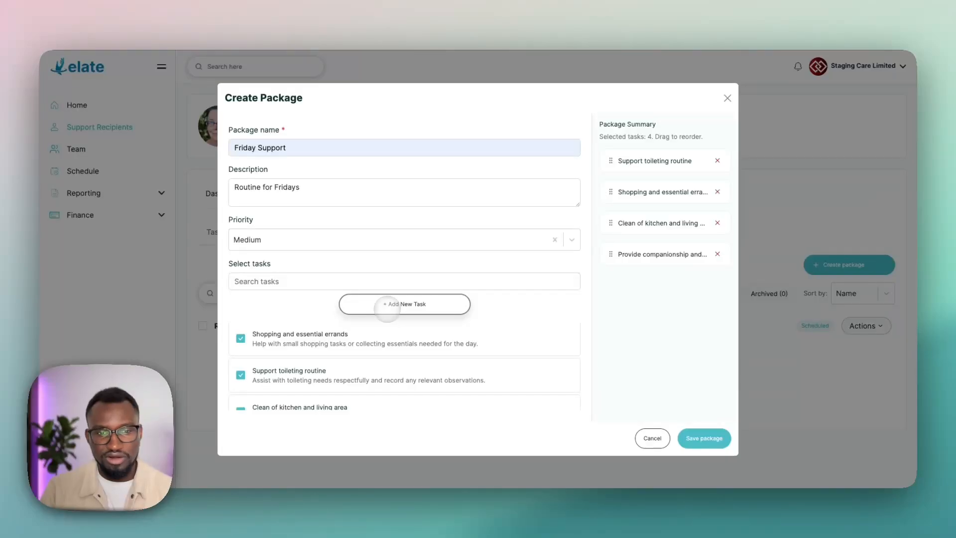
{"action": "left_click", "coordinate": [388, 309]}
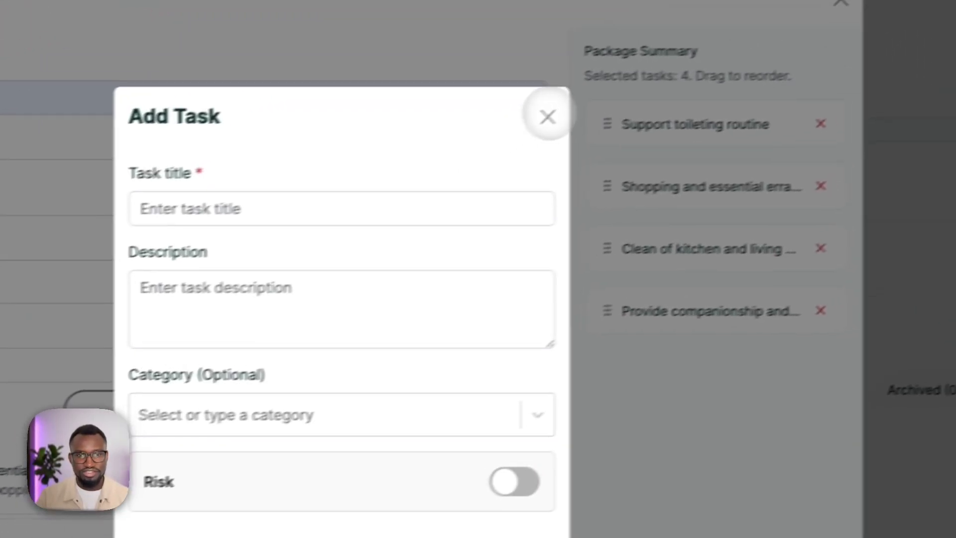
{"action": "left_click", "coordinate": [502, 128]}
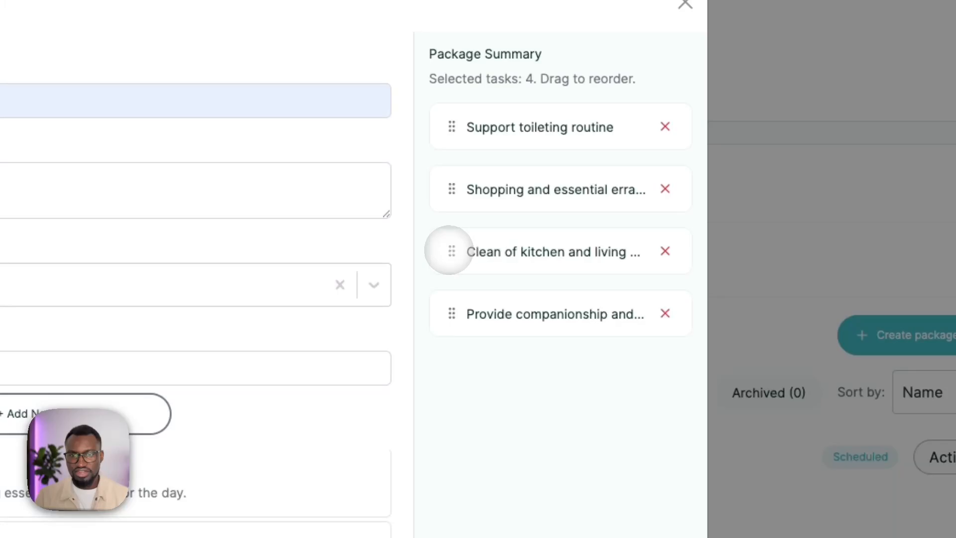
Step: Move the kitchen and living area cleaning task to second place in the package order and save the package
{"action": "left_click_drag", "start_coordinate": [450, 251], "coordinate": [455, 170]}
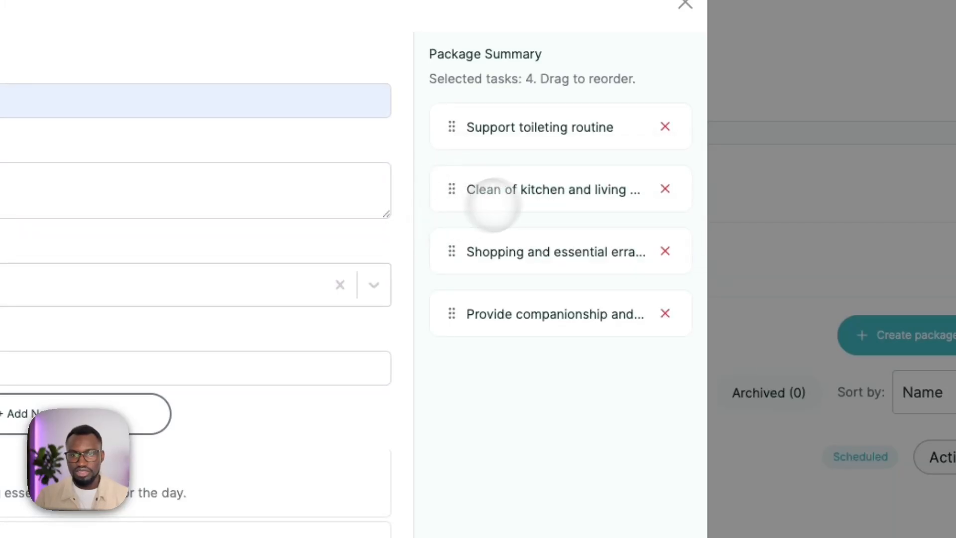
{"action": "left_click", "coordinate": [560, 405]}
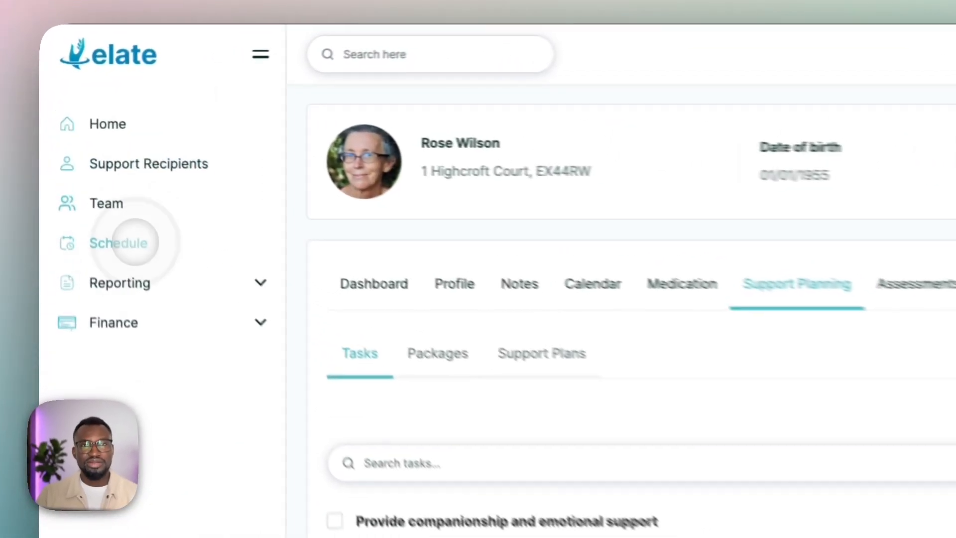
Step: Start creating a support activity from the schedule and choose the same support recipient as the service user
{"action": "left_click", "coordinate": [91, 171]}
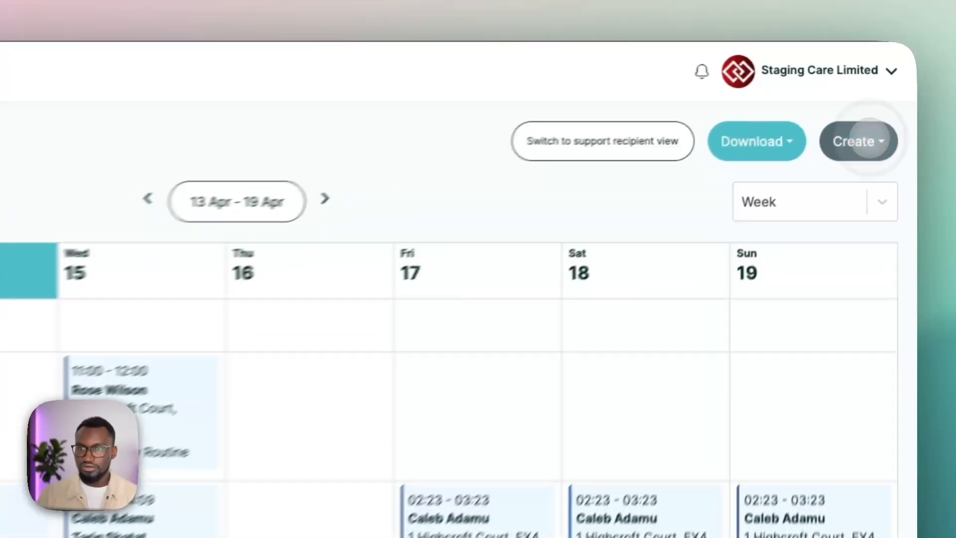
{"action": "left_click", "coordinate": [888, 105]}
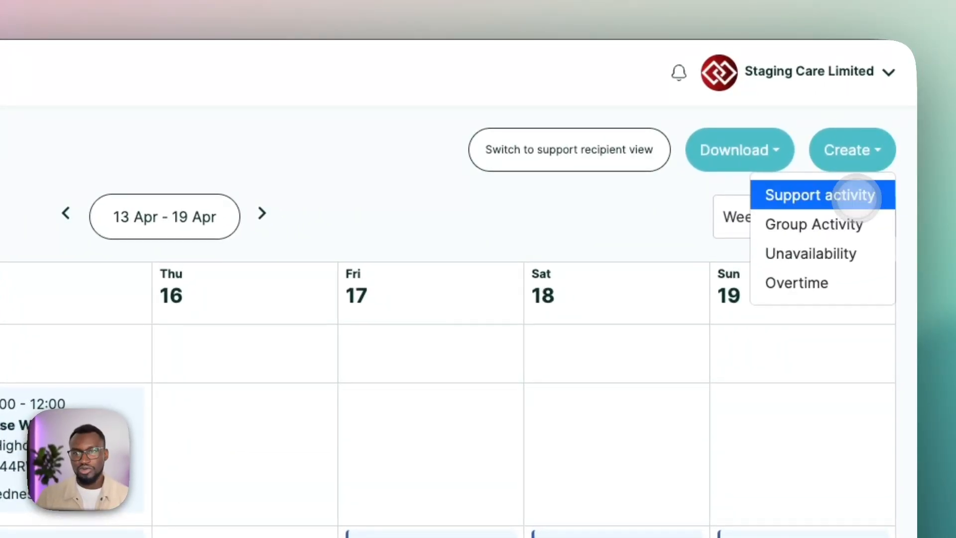
{"action": "left_click", "coordinate": [854, 196]}
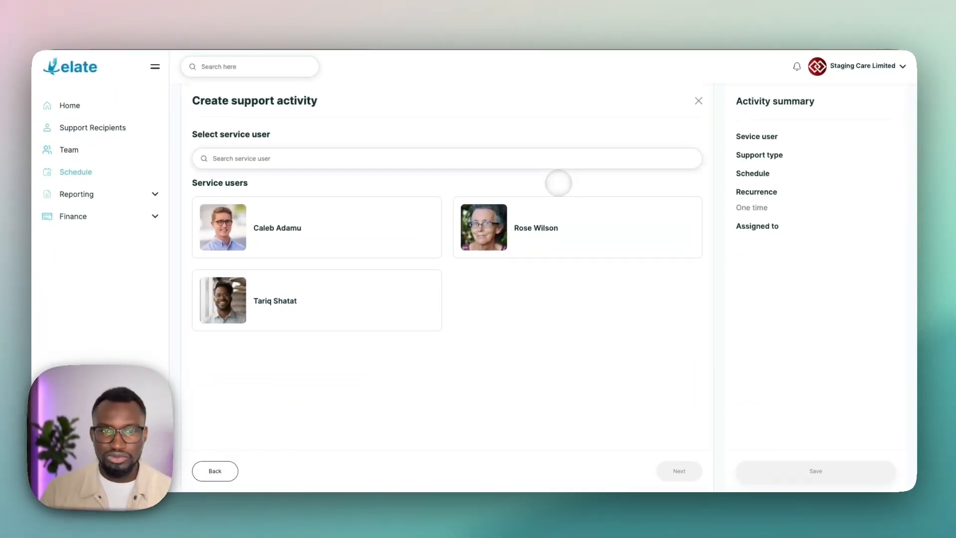
{"action": "left_click", "coordinate": [532, 225]}
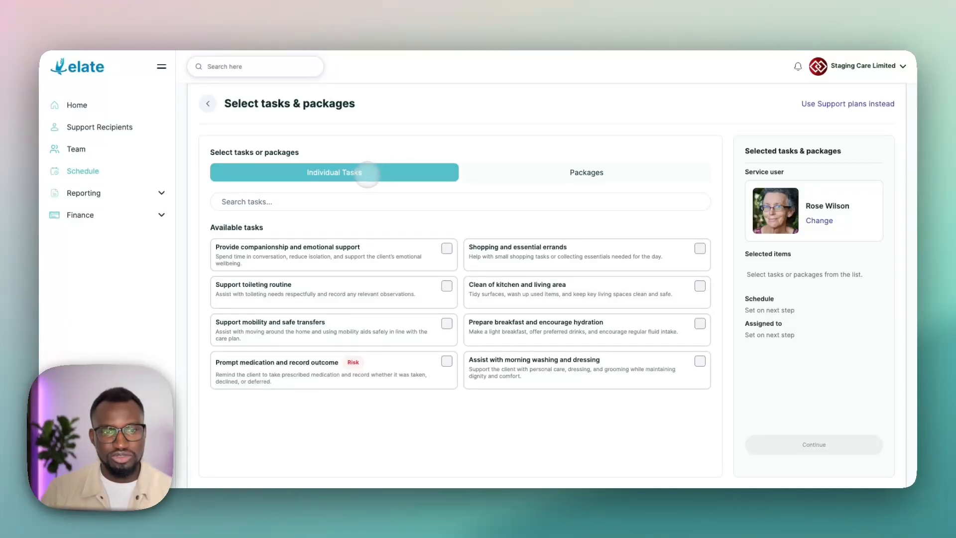
Step: View the packages option, return to individual tasks, and select the companionship, toileting routine and kitchen cleaning tasks for the activity
{"action": "left_click", "coordinate": [523, 171]}
{"action": "left_click", "coordinate": [410, 172]}
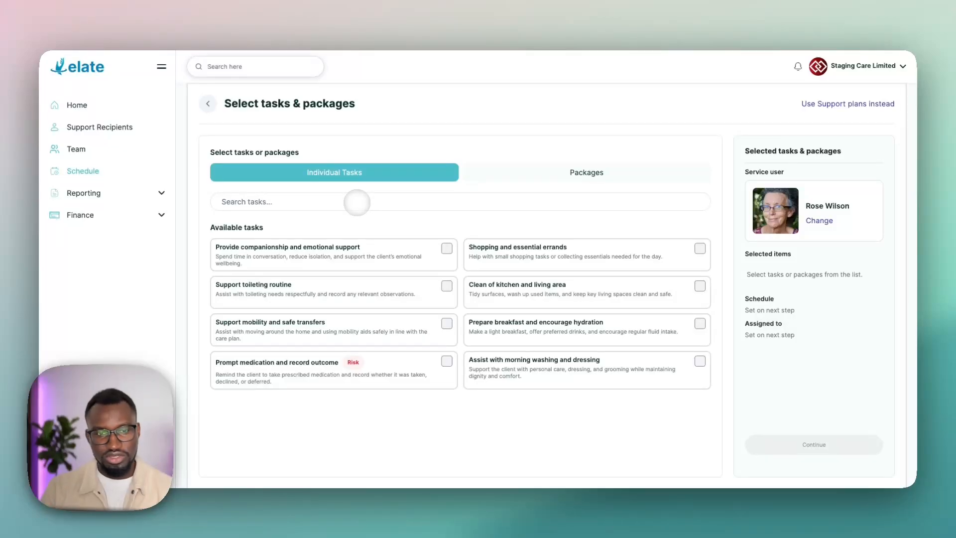
{"action": "left_click", "coordinate": [447, 248]}
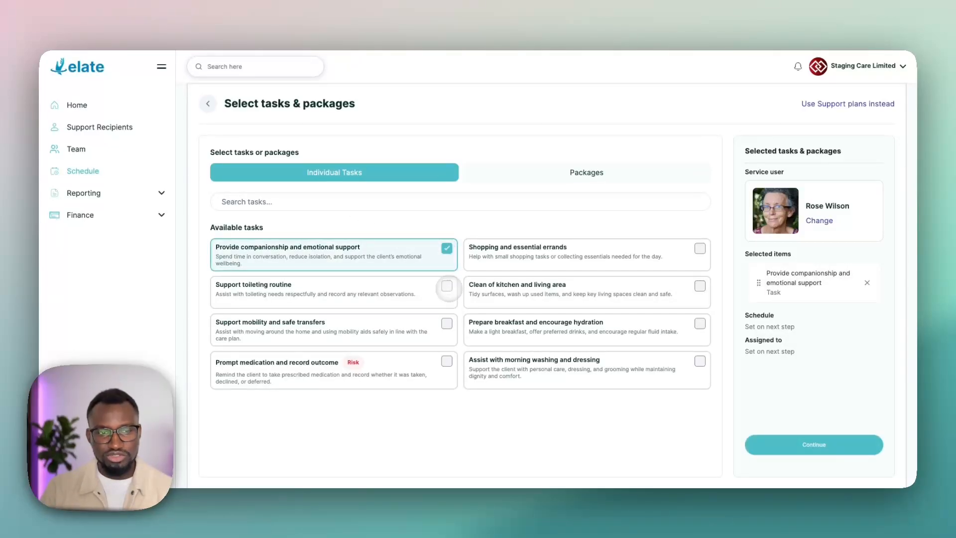
{"action": "left_click", "coordinate": [447, 286]}
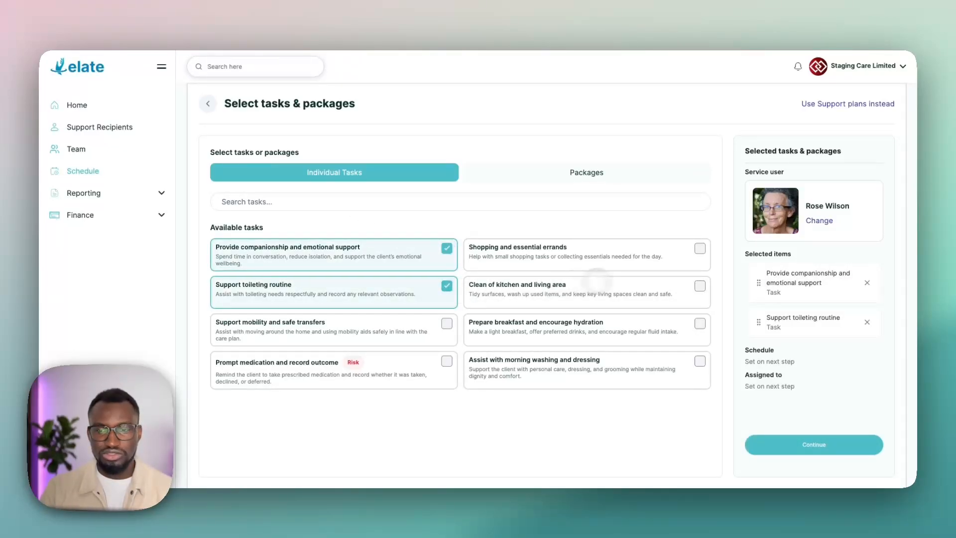
{"action": "left_click", "coordinate": [700, 286]}
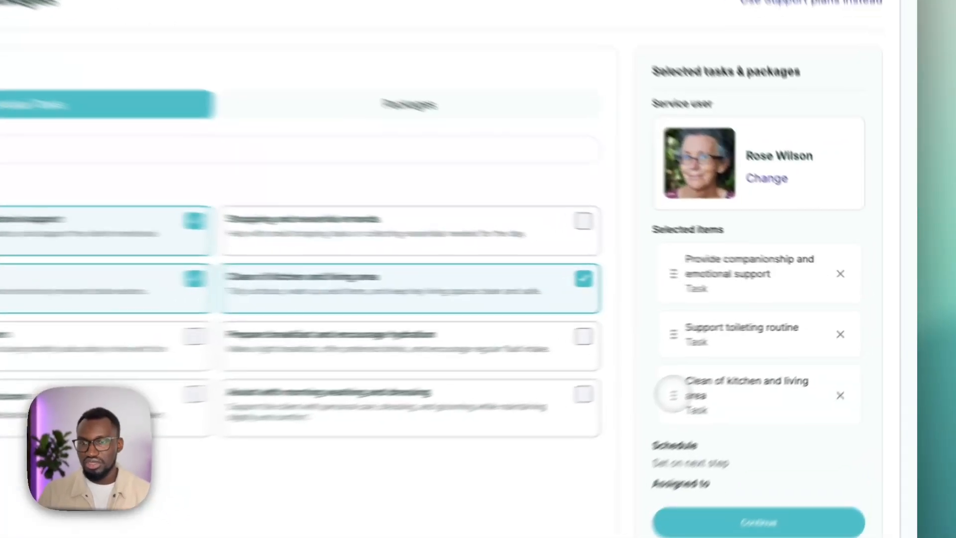
Step: Reorder the selected items so the kitchen cleaning task comes first, followed by companionship and toileting, and continue to the activity name
{"action": "left_click_drag", "start_coordinate": [759, 362], "coordinate": [749, 327]}
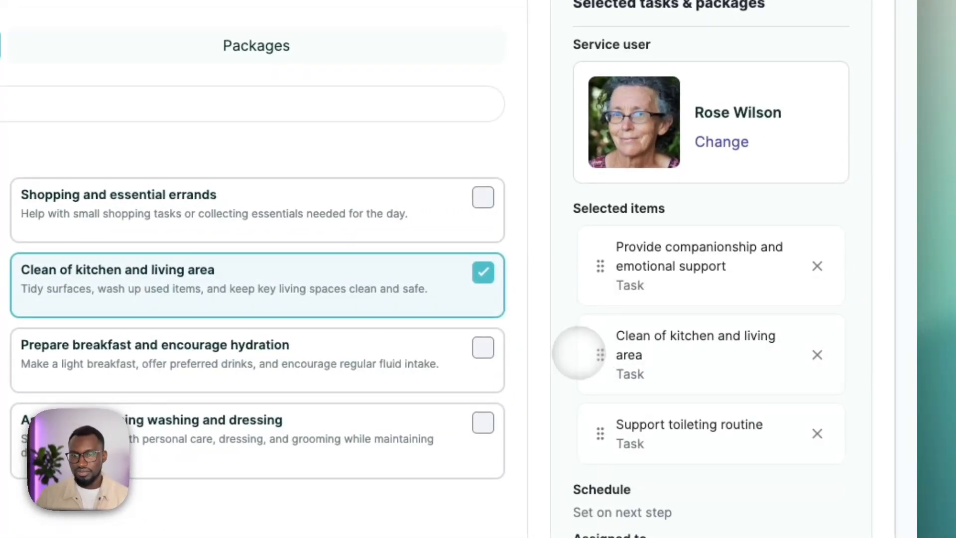
{"action": "left_click_drag", "start_coordinate": [599, 259], "coordinate": [600, 356]}
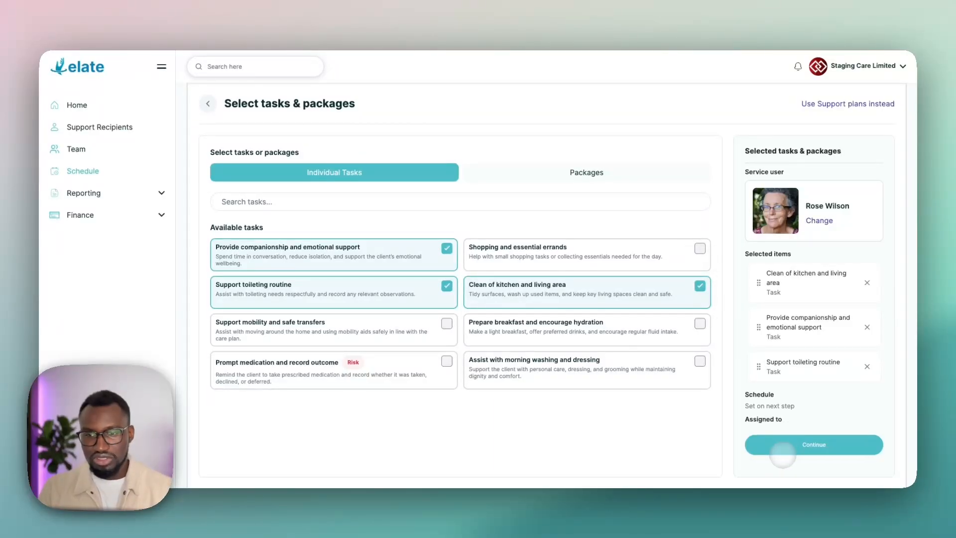
{"action": "left_click", "coordinate": [780, 445]}
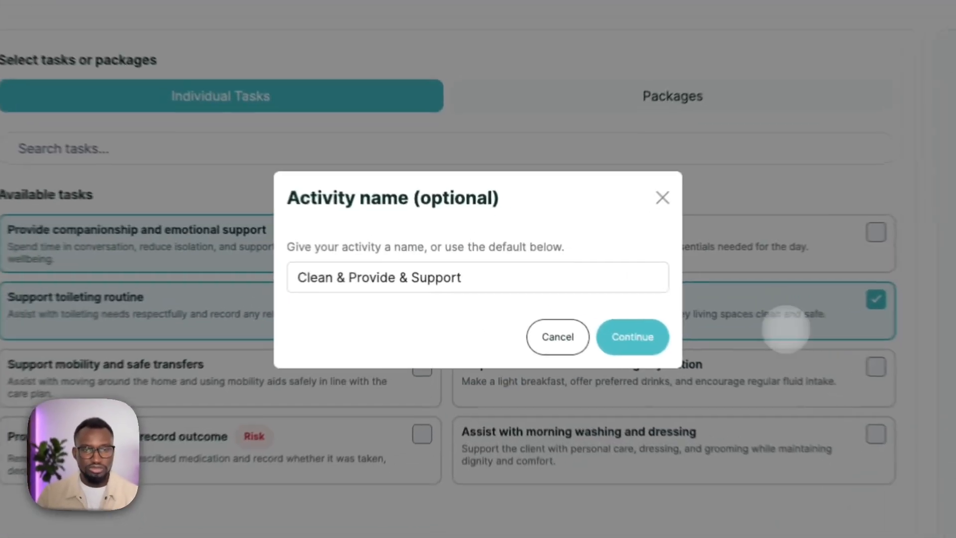
Step: Name the support activity "Sample Visit" and continue to its schedule settings
{"action": "double_click", "coordinate": [475, 275]}
{"action": "triple_click", "coordinate": [473, 282]}
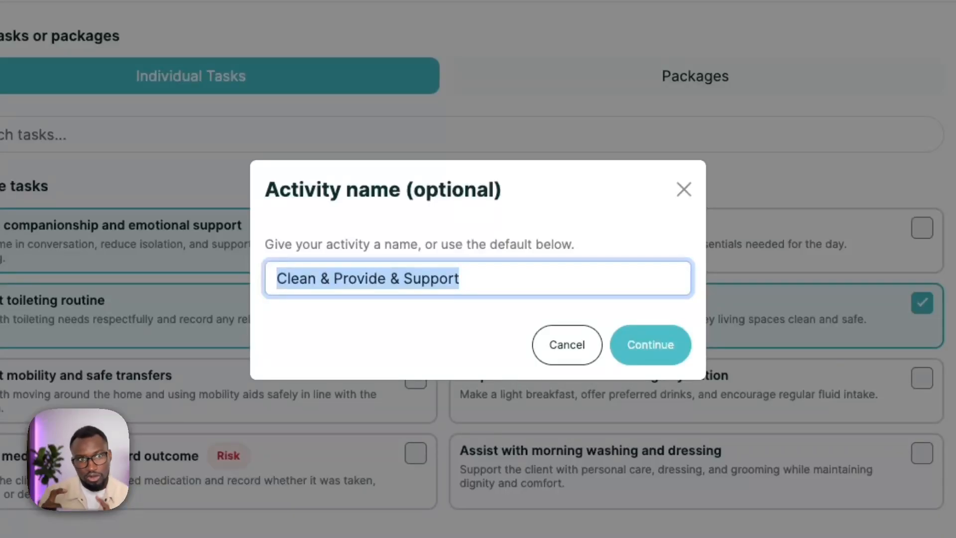
{"action": "type", "text": "Sample Visit"}
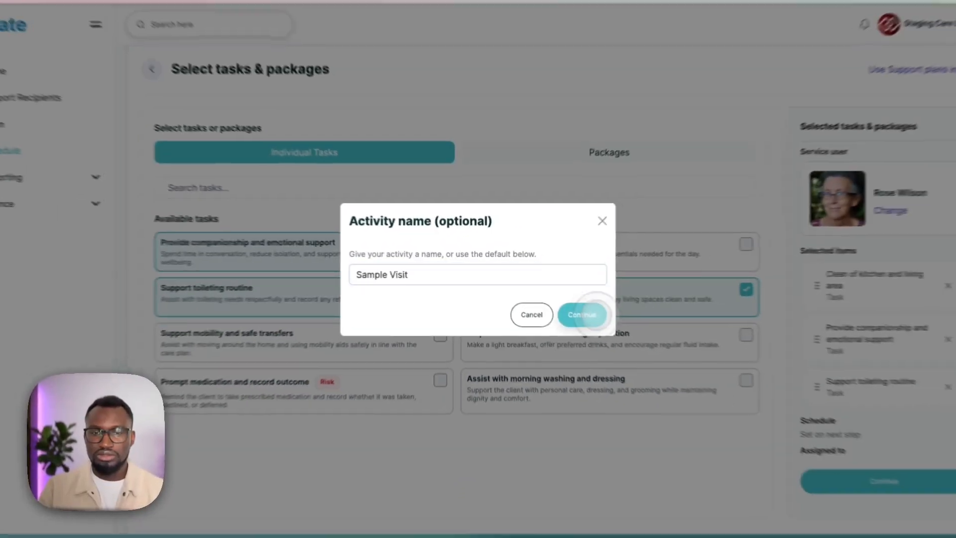
{"action": "key", "text": "Return"}
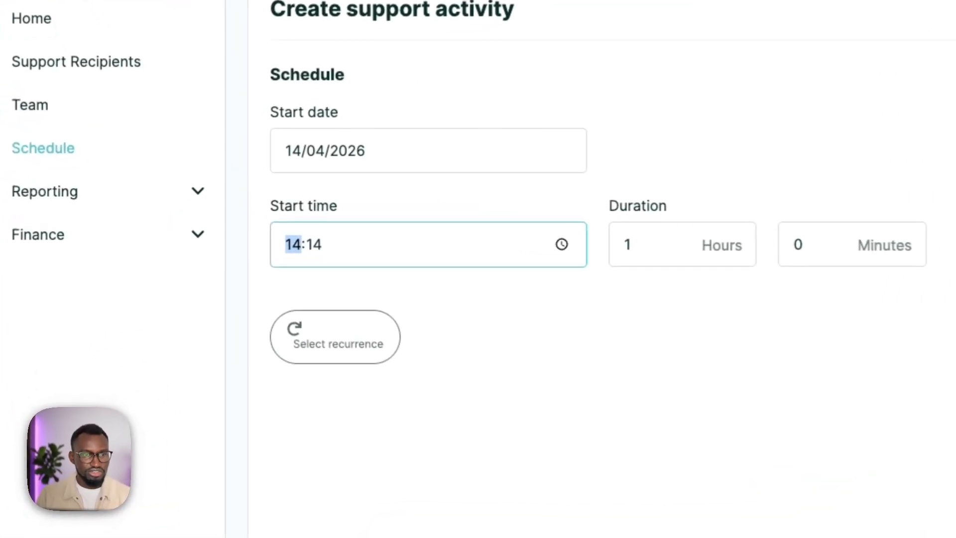
Step: Set the activity's start date to 16/04/2026 and its start time to 12:00
{"action": "left_click", "coordinate": [307, 165]}
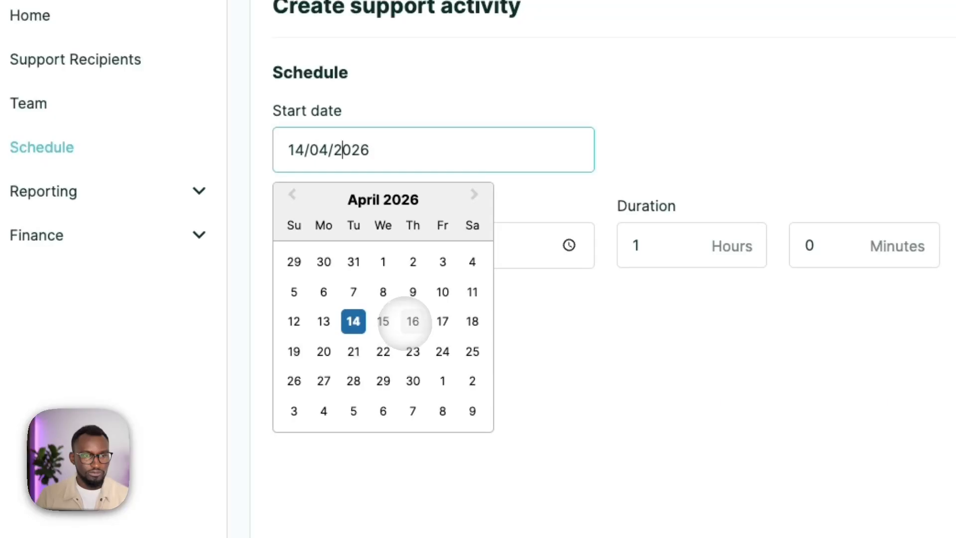
{"action": "left_click", "coordinate": [405, 322]}
{"action": "left_click", "coordinate": [301, 245]}
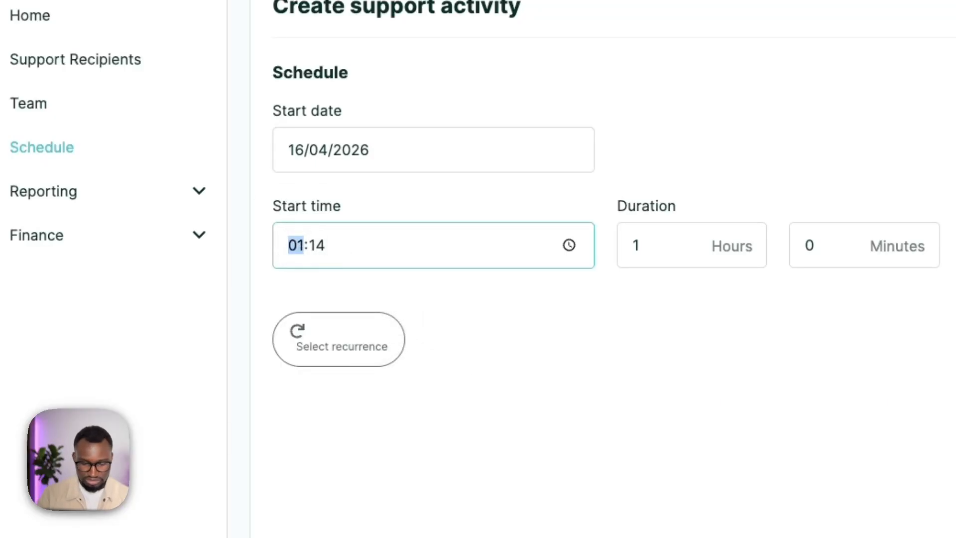
Step: Make the activity repeat every 1 week on Thursday, ending after 10 occurrences, and apply the recurrence
{"action": "left_click", "coordinate": [344, 349]}
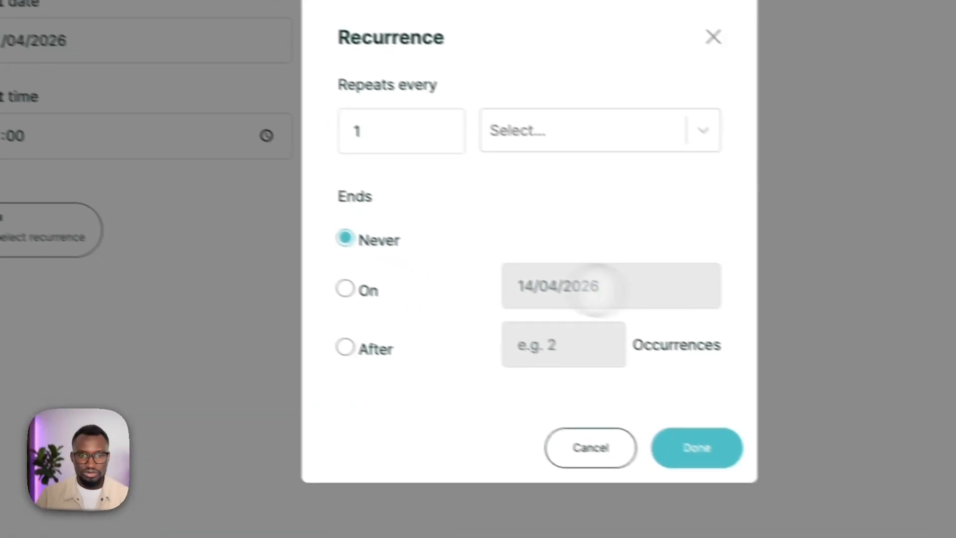
{"action": "left_click", "coordinate": [548, 148]}
{"action": "left_click", "coordinate": [513, 209]}
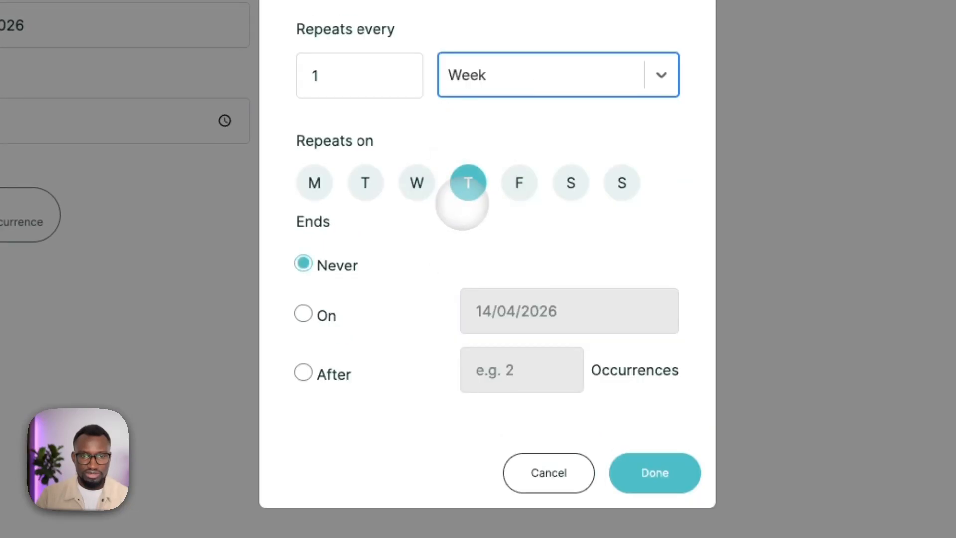
{"action": "left_click", "coordinate": [315, 377]}
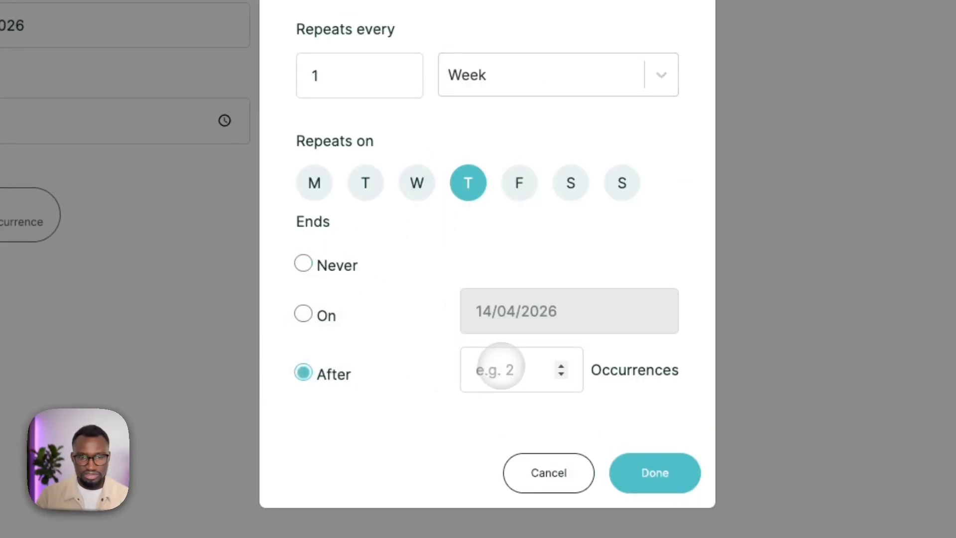
{"action": "type", "text": "10"}
{"action": "left_click", "coordinate": [655, 473]}
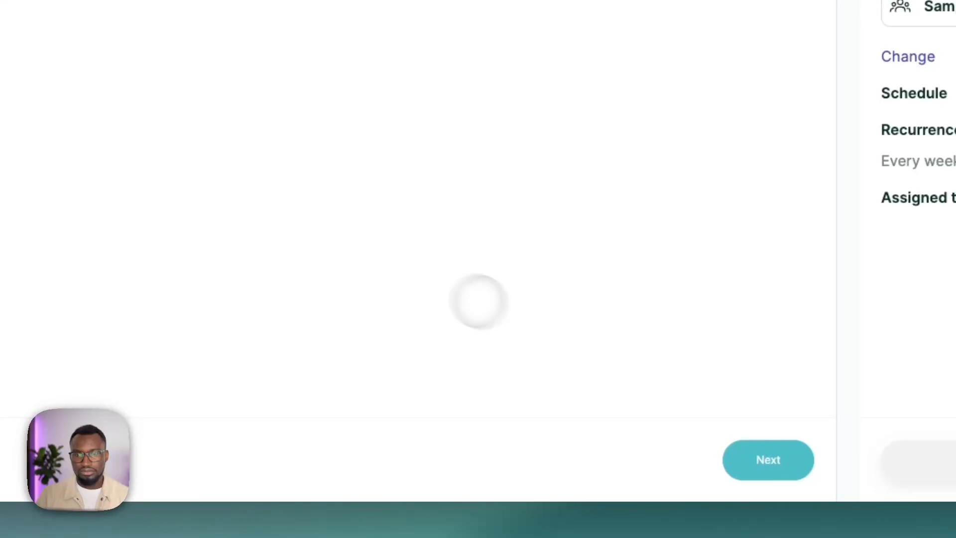
Step: Continue to team member selection, assign the first listed team member to the activity, and save it
{"action": "left_click", "coordinate": [688, 466]}
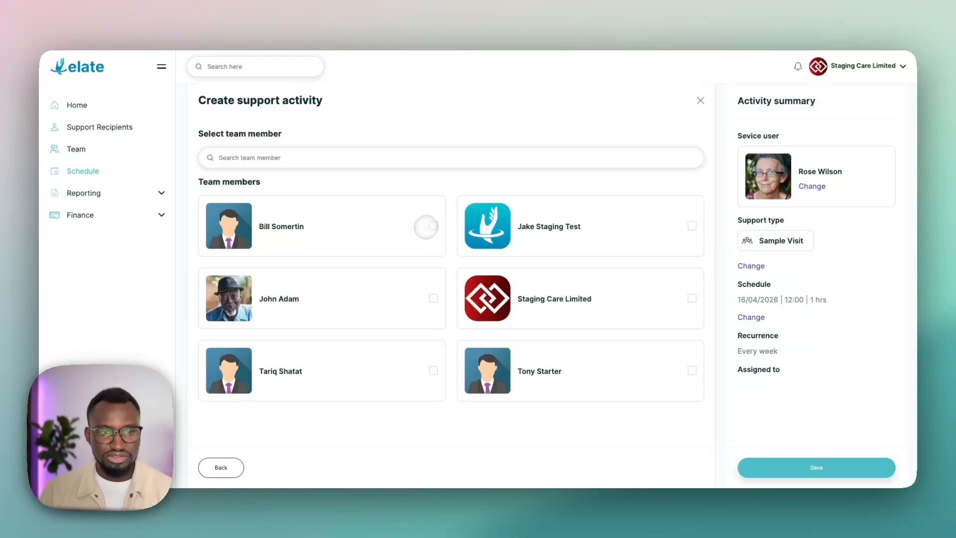
{"action": "left_click", "coordinate": [430, 227]}
{"action": "left_click", "coordinate": [792, 466]}
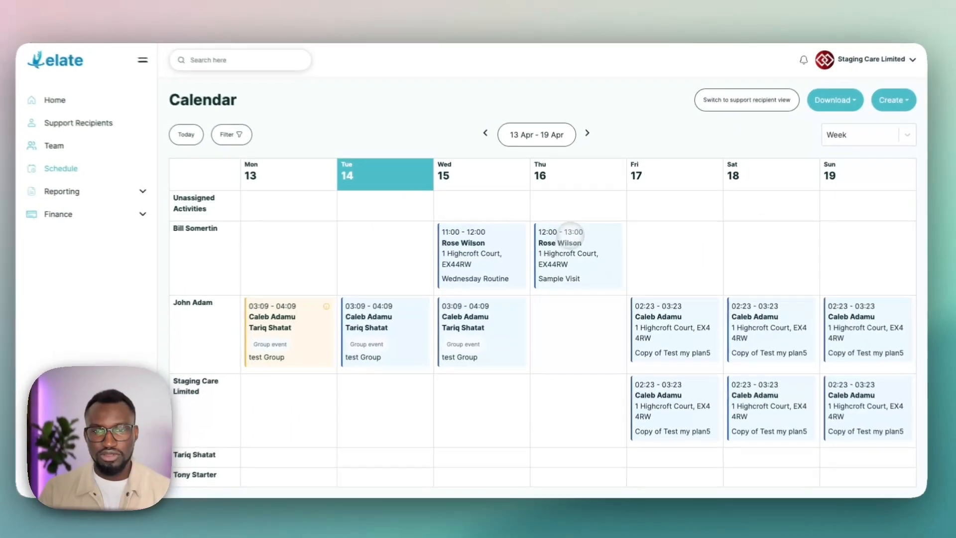
Step: Check the following two weeks in the calendar, and view the tasks of the Sample Visit on 16 April
{"action": "left_click", "coordinate": [590, 137]}
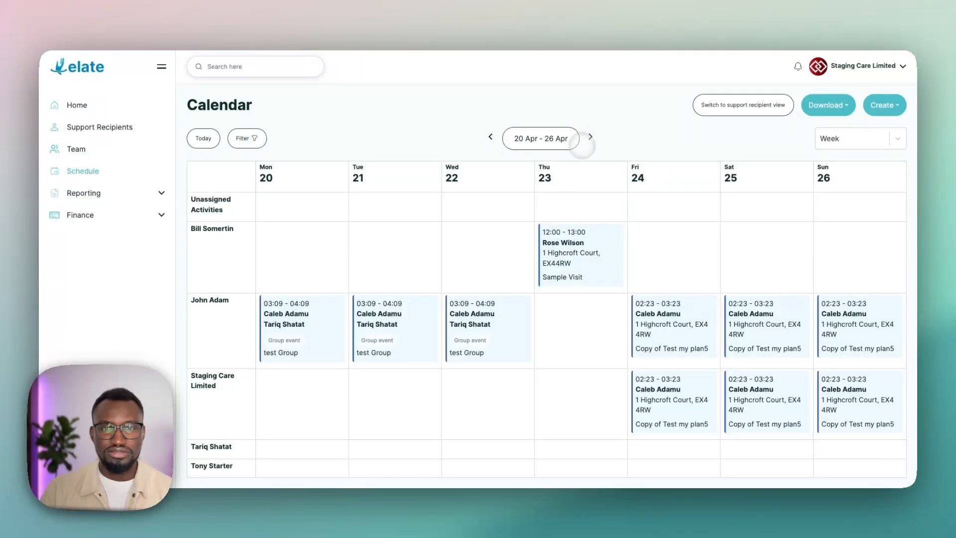
{"action": "left_click", "coordinate": [591, 136]}
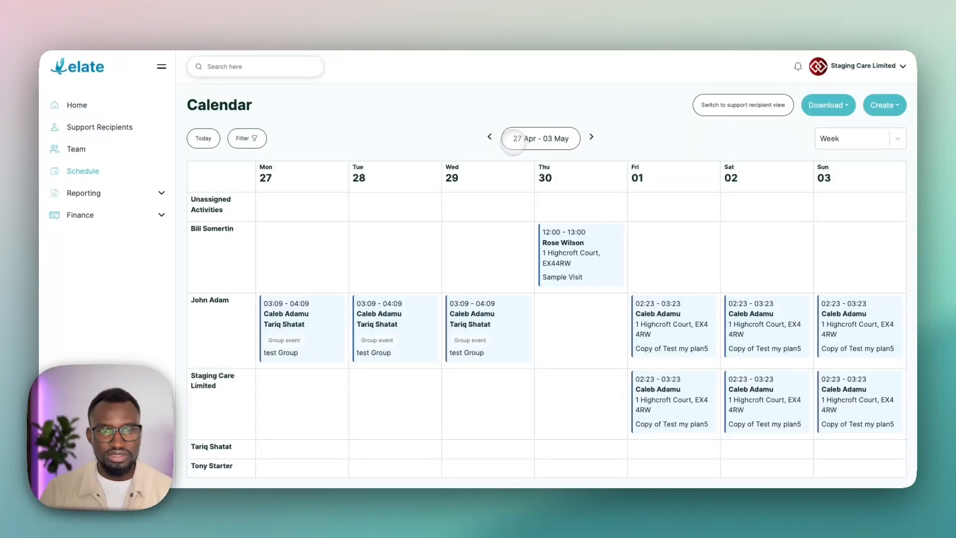
{"action": "left_click", "coordinate": [573, 259]}
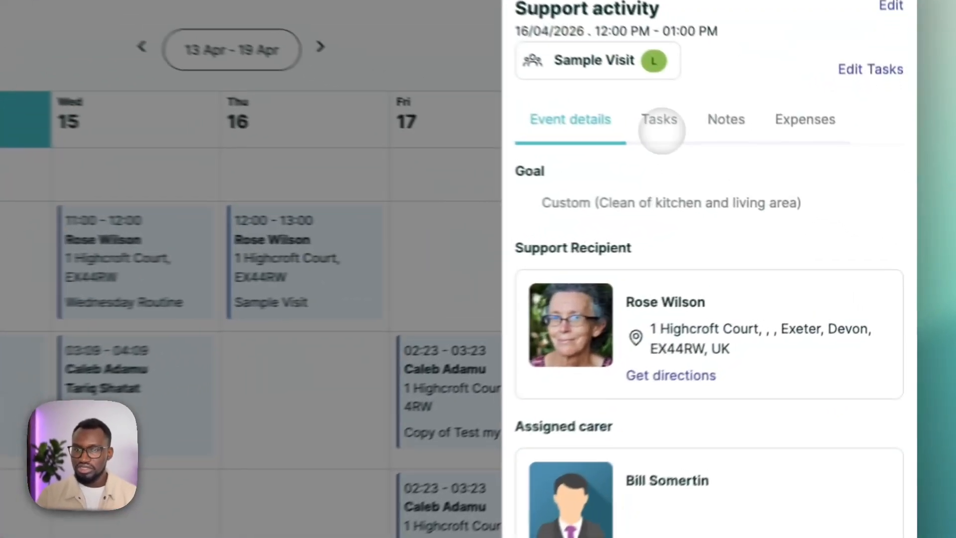
{"action": "left_click", "coordinate": [776, 176]}
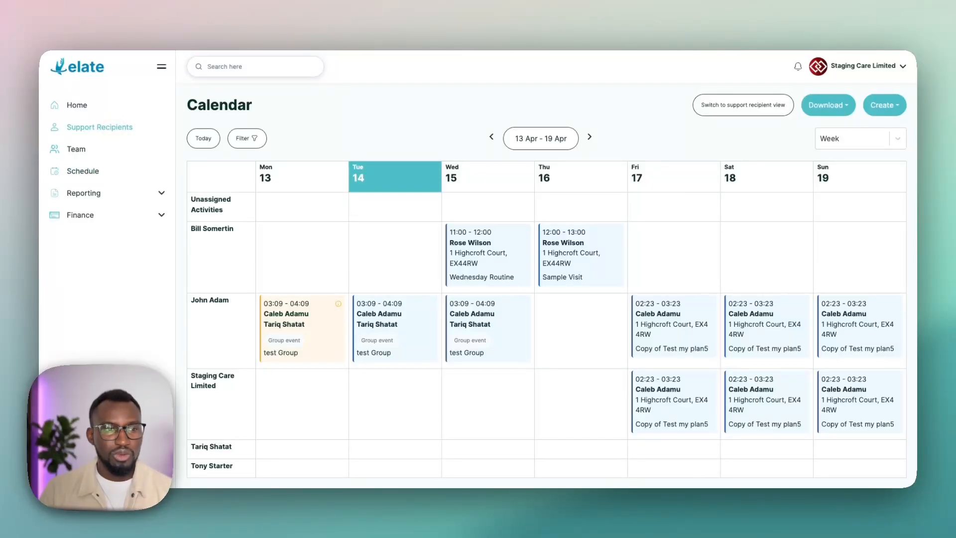
Step: Open the same support recipient's support planning tasks and review which tasks are scheduled or unscheduled
{"action": "left_click", "coordinate": [113, 128]}
{"action": "left_click", "coordinate": [241, 289]}
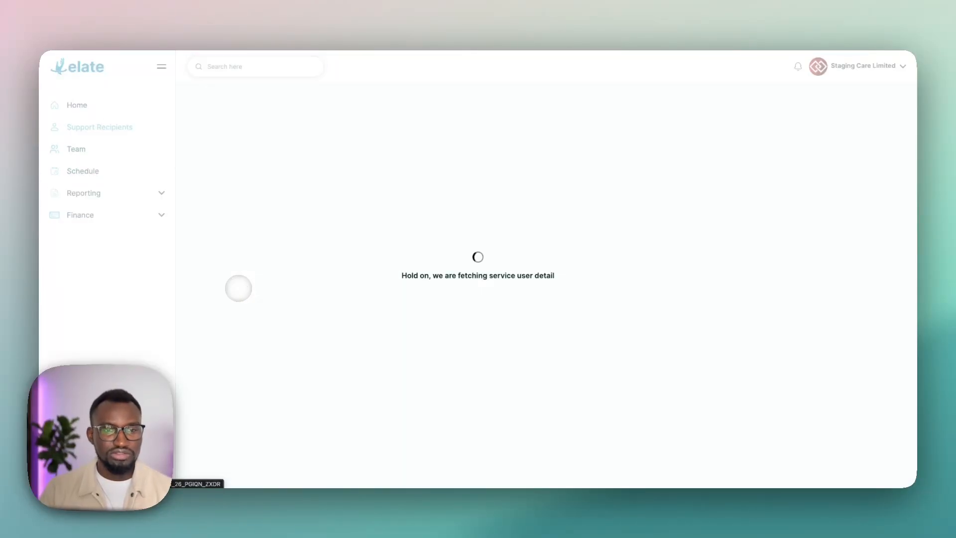
{"action": "left_click", "coordinate": [457, 192]}
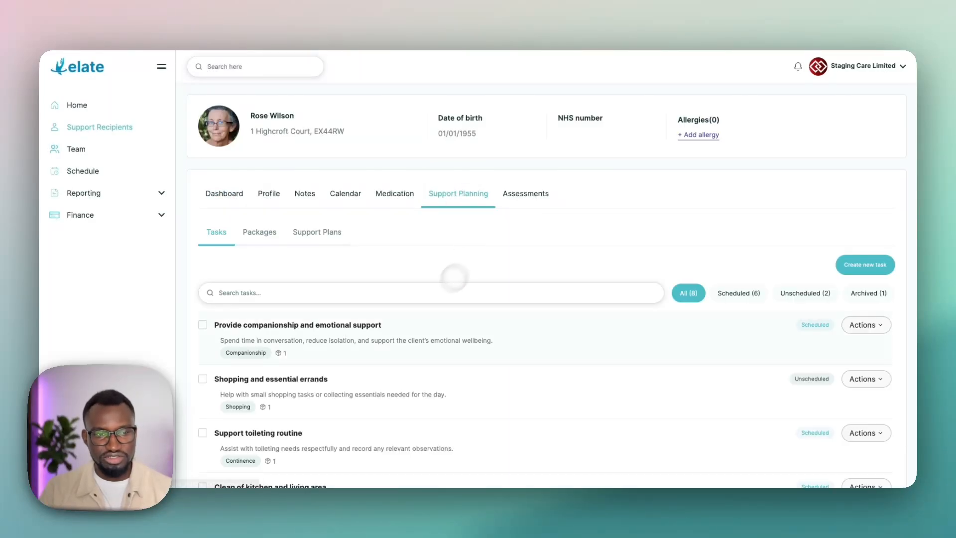
{"action": "scroll", "coordinate": [398, 325], "scroll_direction": "down", "scroll_amount": 2}
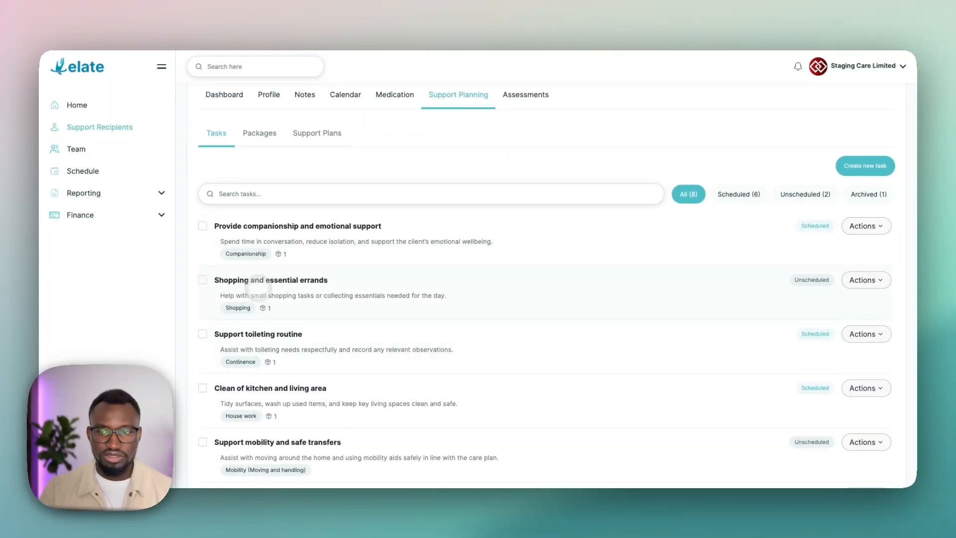
{"action": "scroll", "coordinate": [264, 294], "scroll_direction": "down", "scroll_amount": 1}
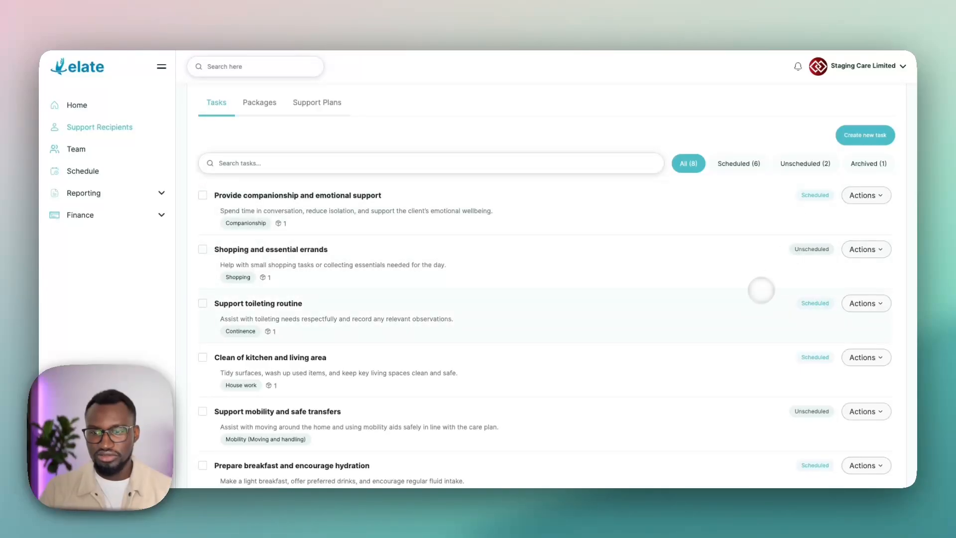
{"action": "scroll", "coordinate": [762, 290], "scroll_direction": "down", "scroll_amount": 3}
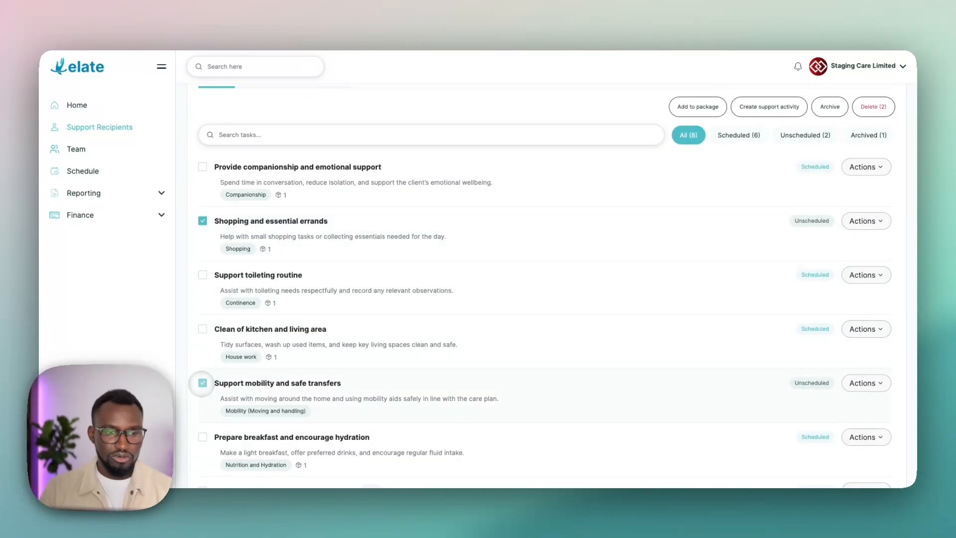
Step: Start a support activity from the "Shopping and essential errands" task, view the available packages, and return to individual tasks
{"action": "left_click", "coordinate": [202, 383]}
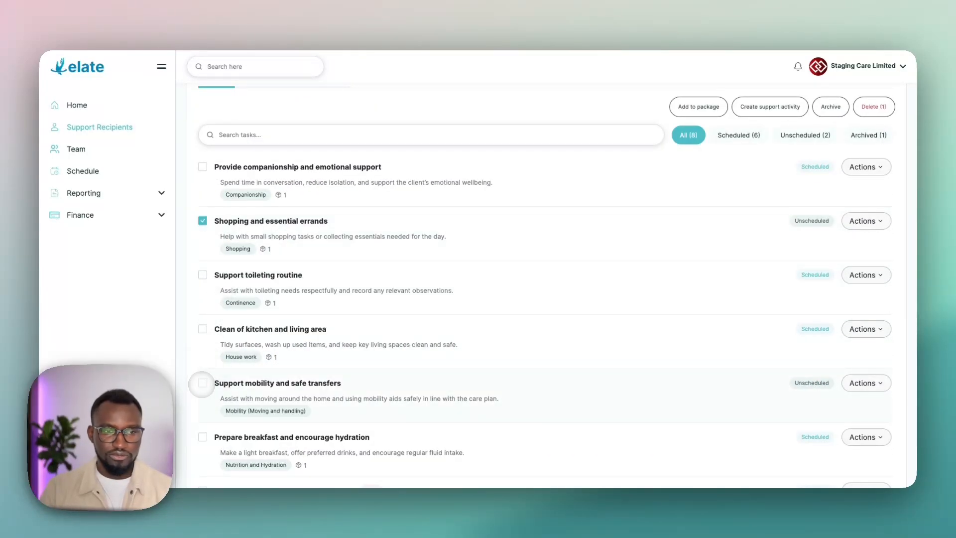
{"action": "left_click", "coordinate": [867, 221]}
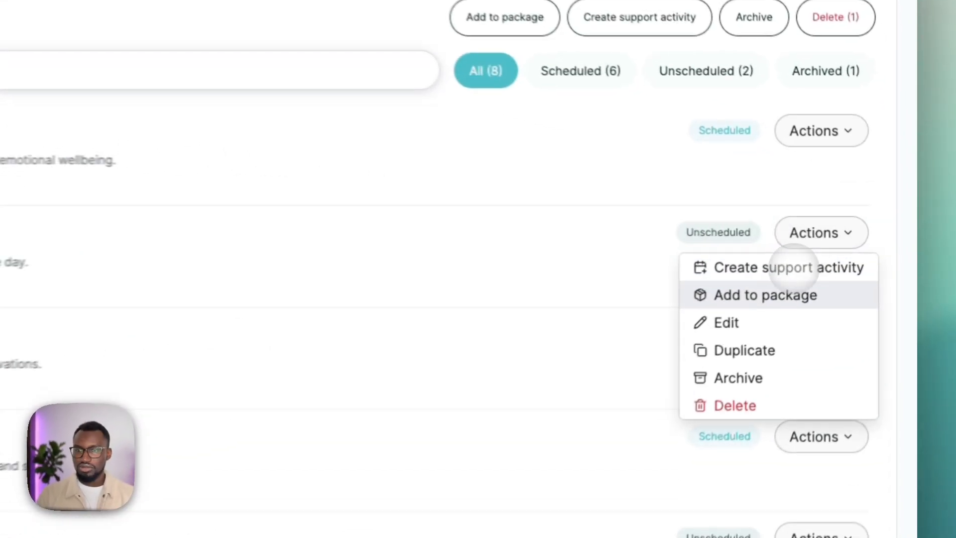
{"action": "left_click", "coordinate": [793, 268]}
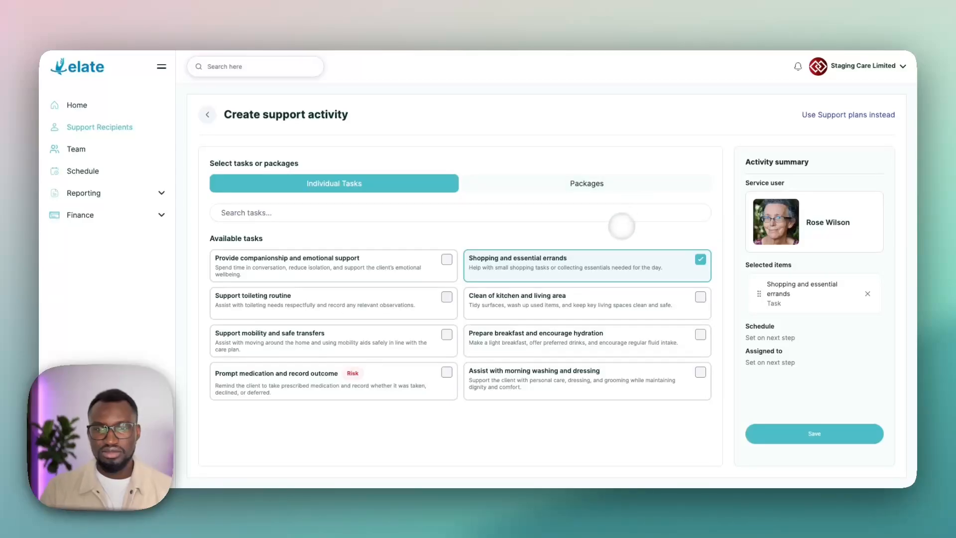
{"action": "left_click", "coordinate": [540, 187]}
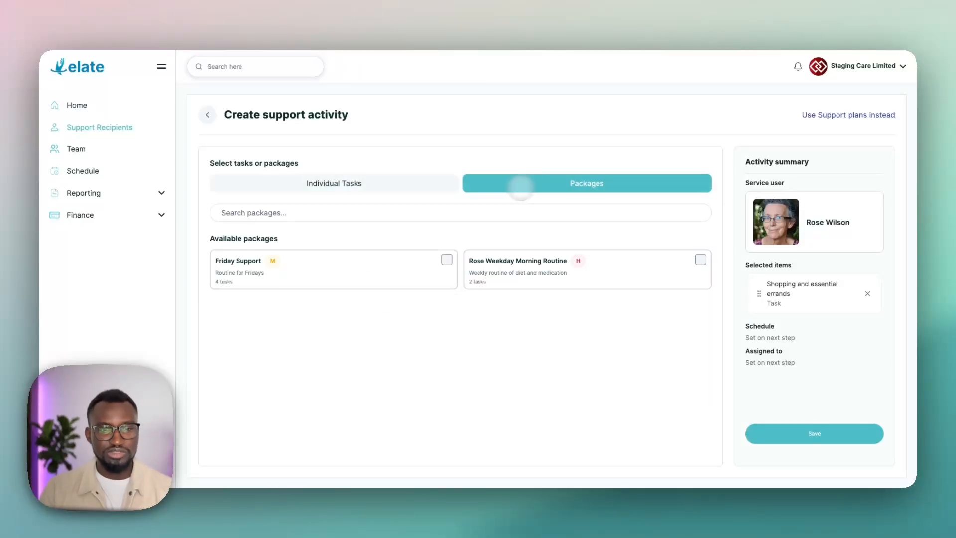
{"action": "left_click", "coordinate": [401, 182]}
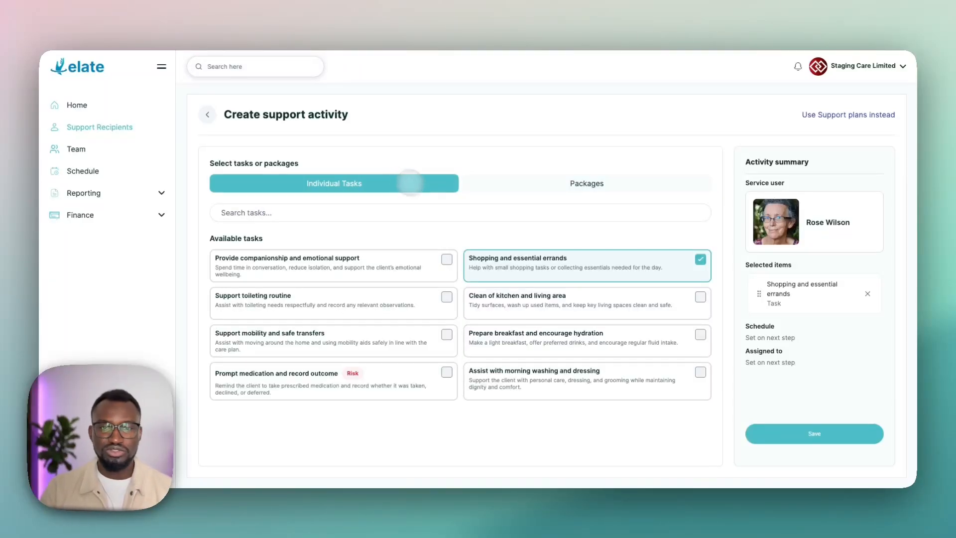